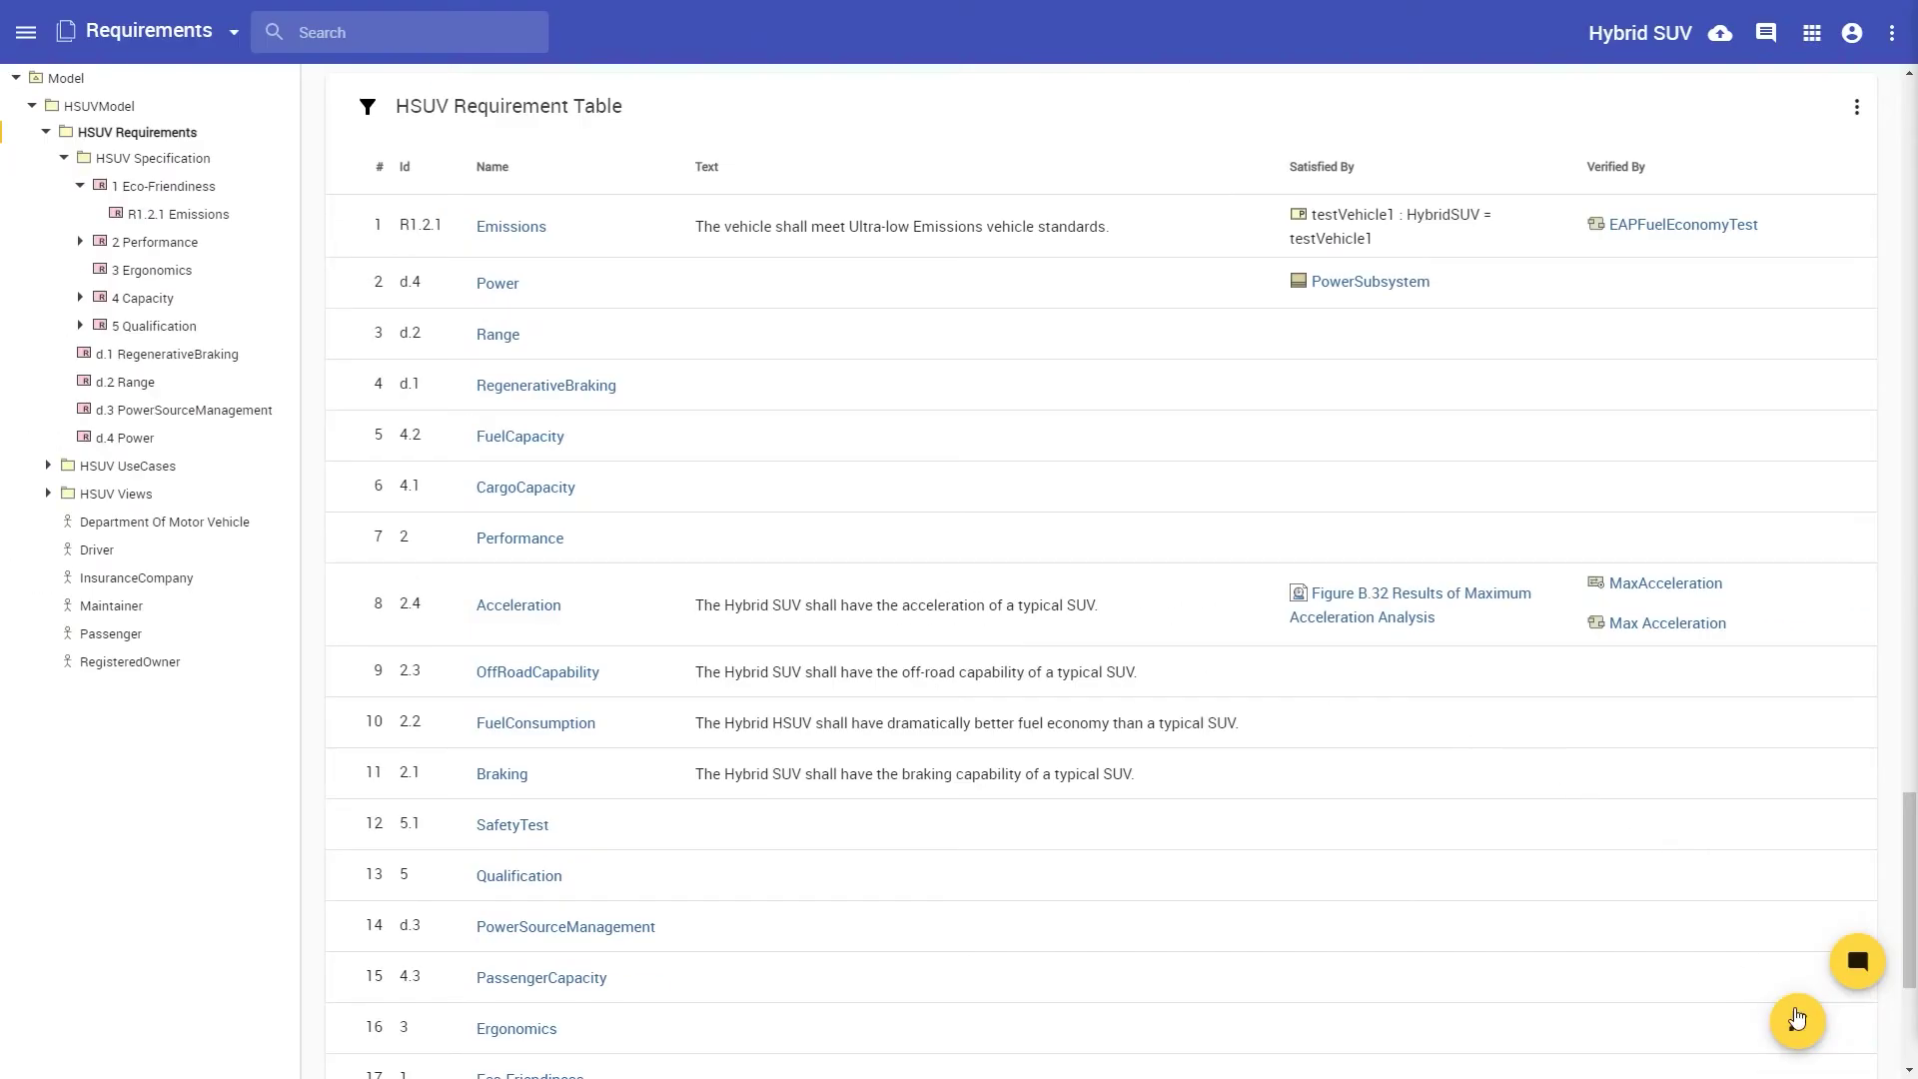
Type the Performance requirement text 'The Hybrid SUV shall have the braking, acceleration, and off-road capability…'.
click(1797, 1021)
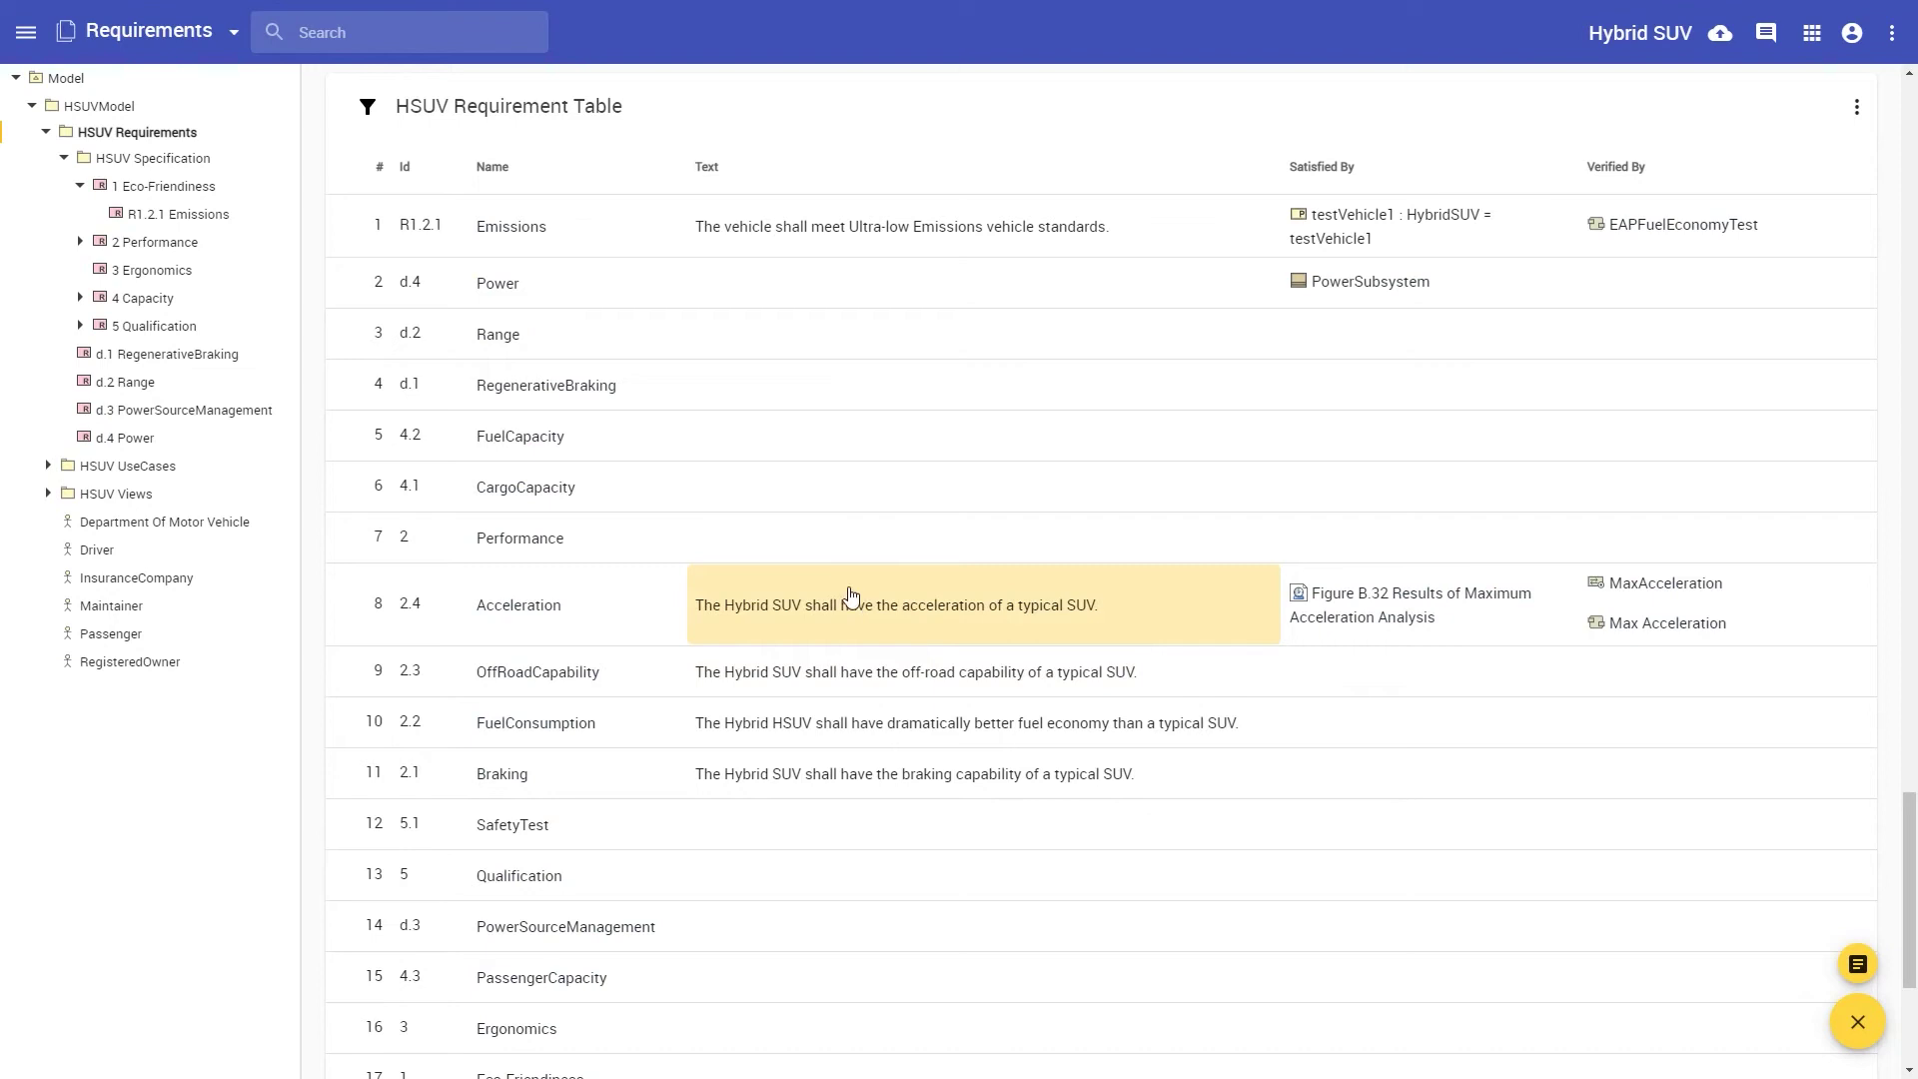
click(754, 562)
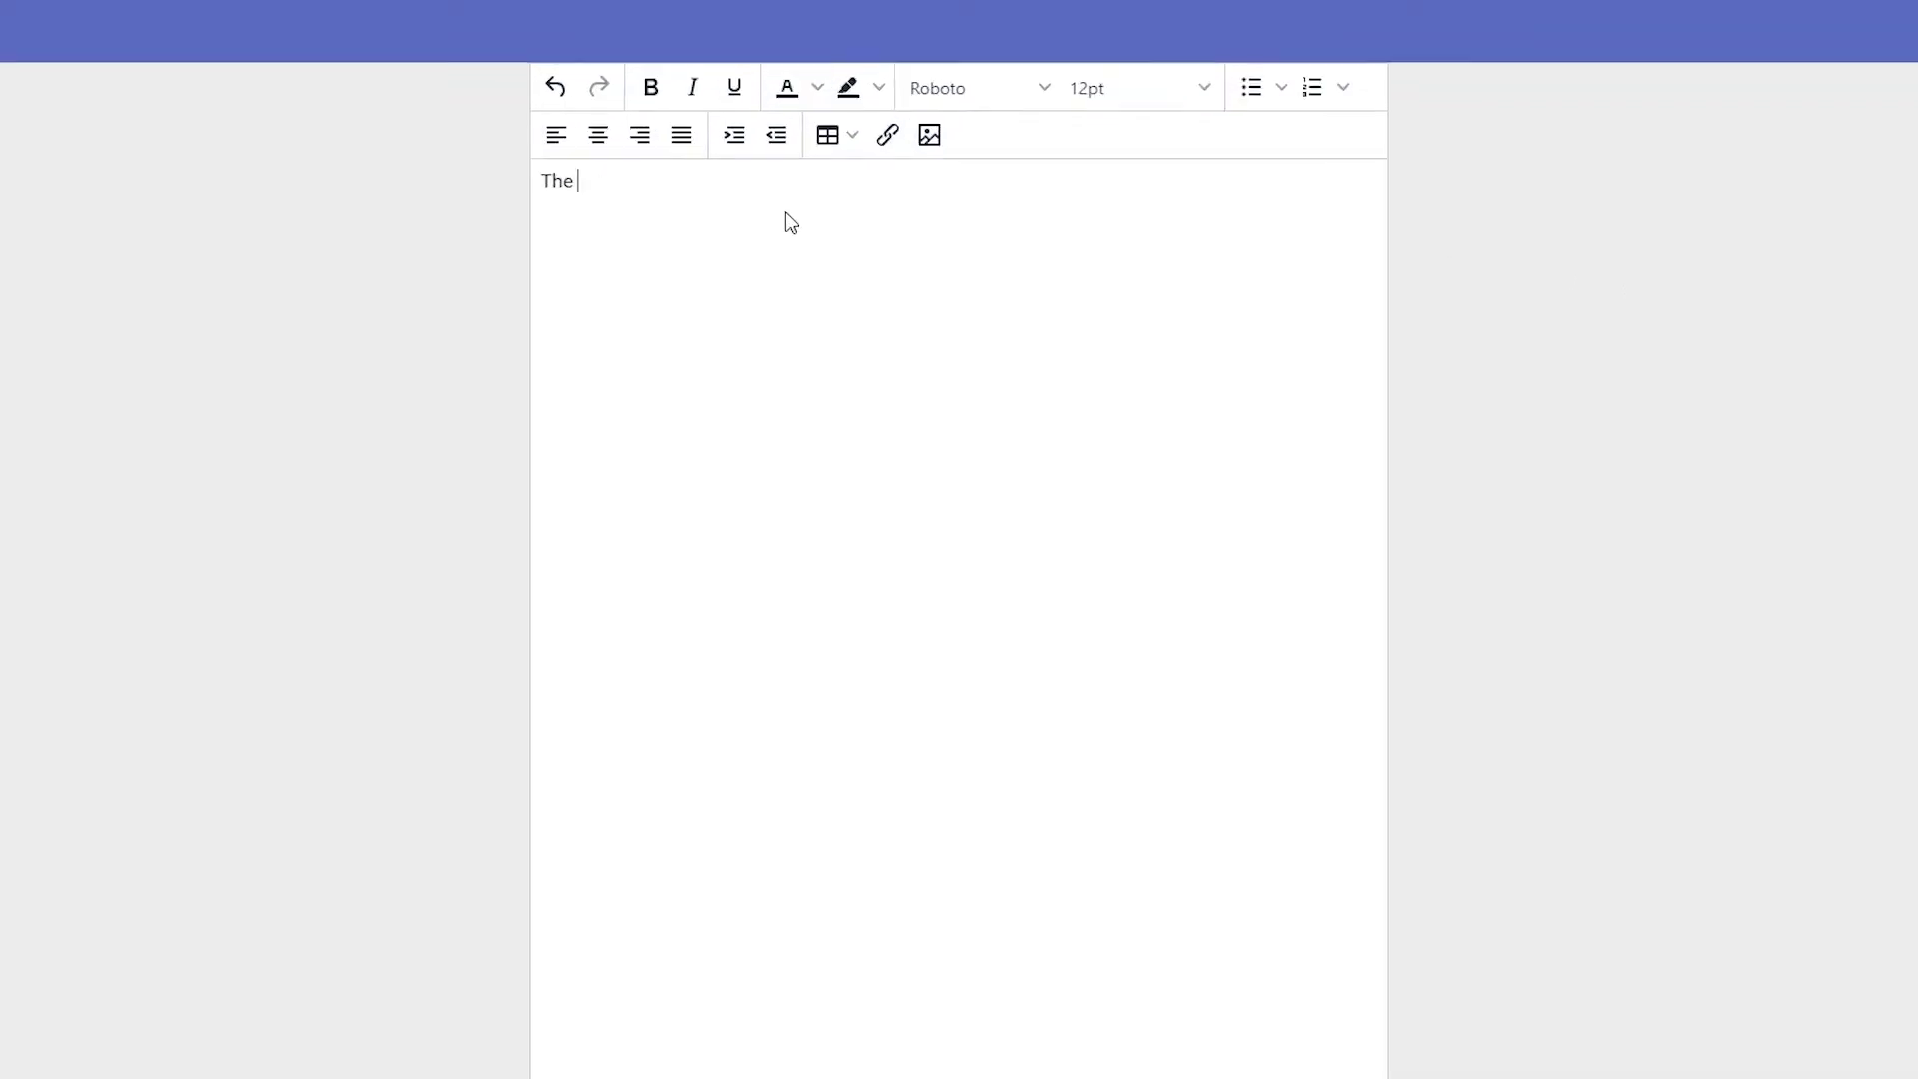
text( Hybrid SUV shall have the braking, acceleration, and o)
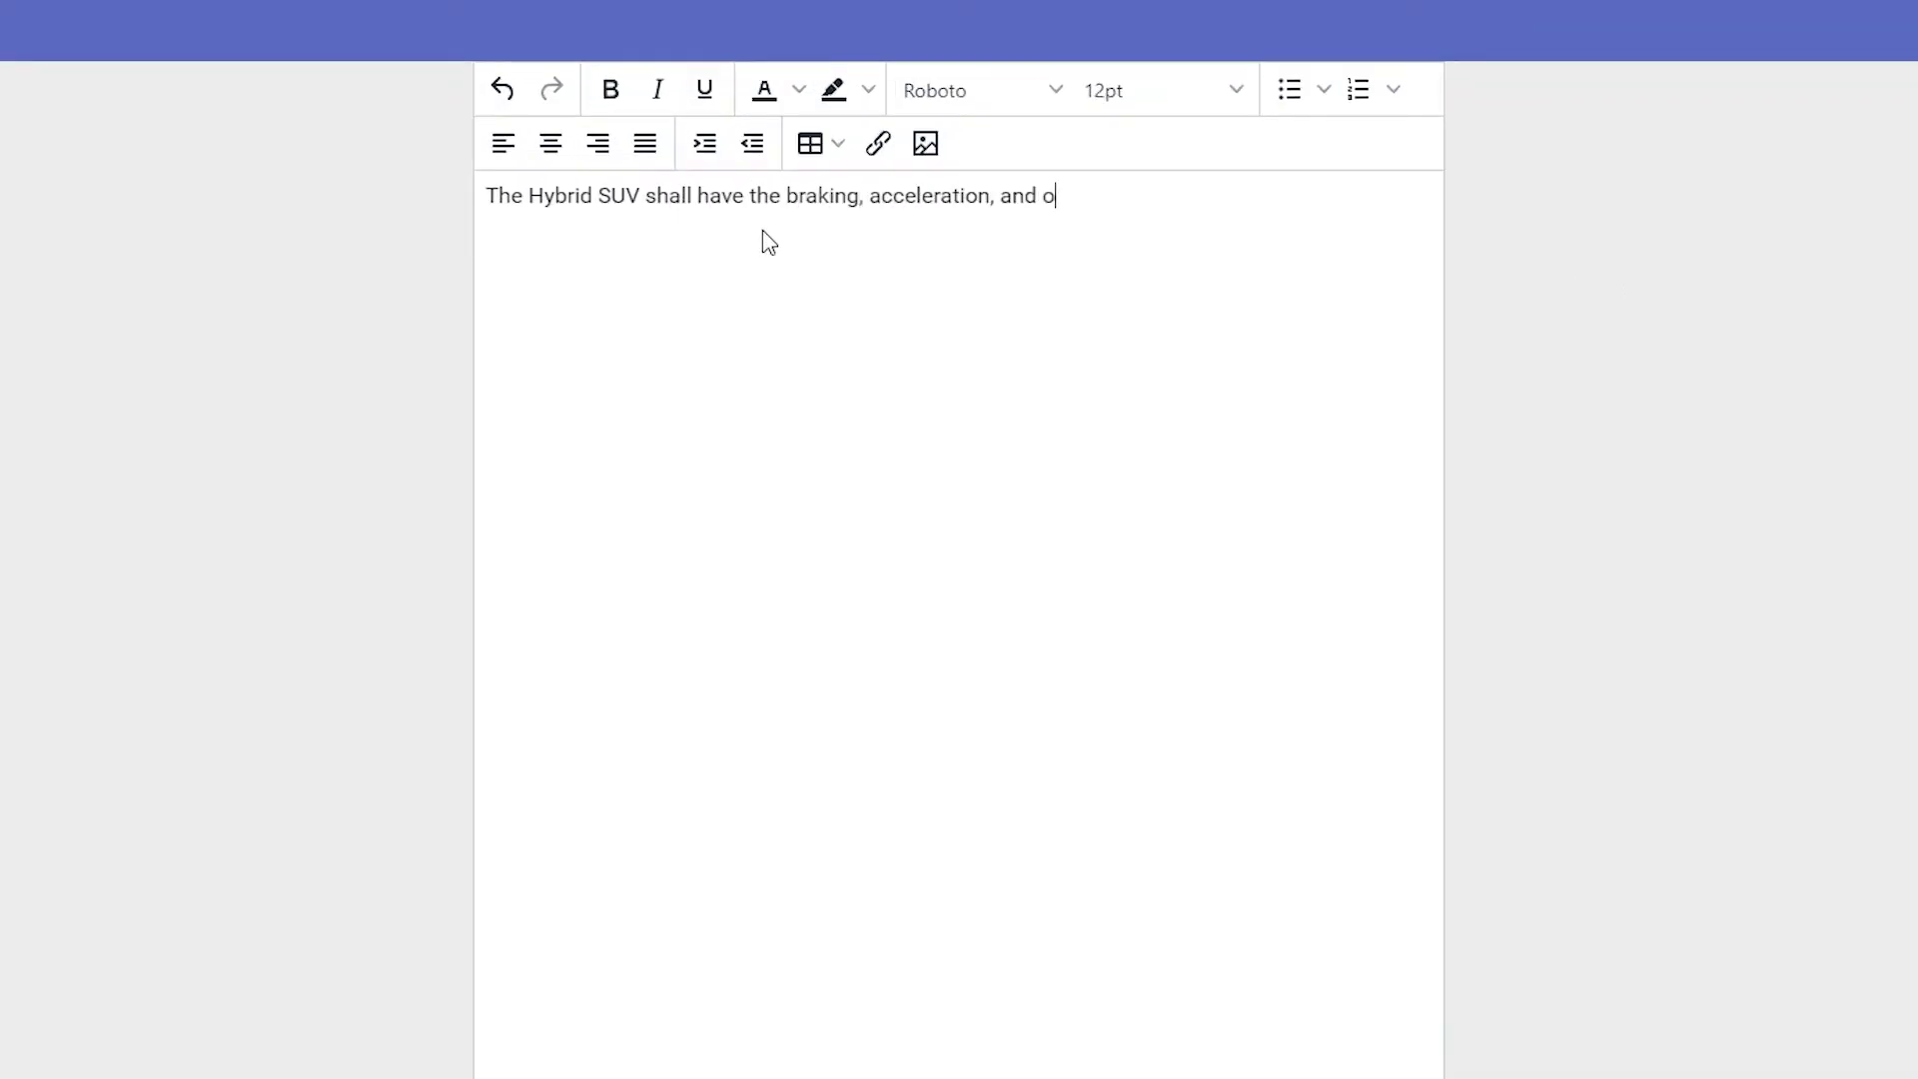
text(ff-road capability of a typical SUV but with)
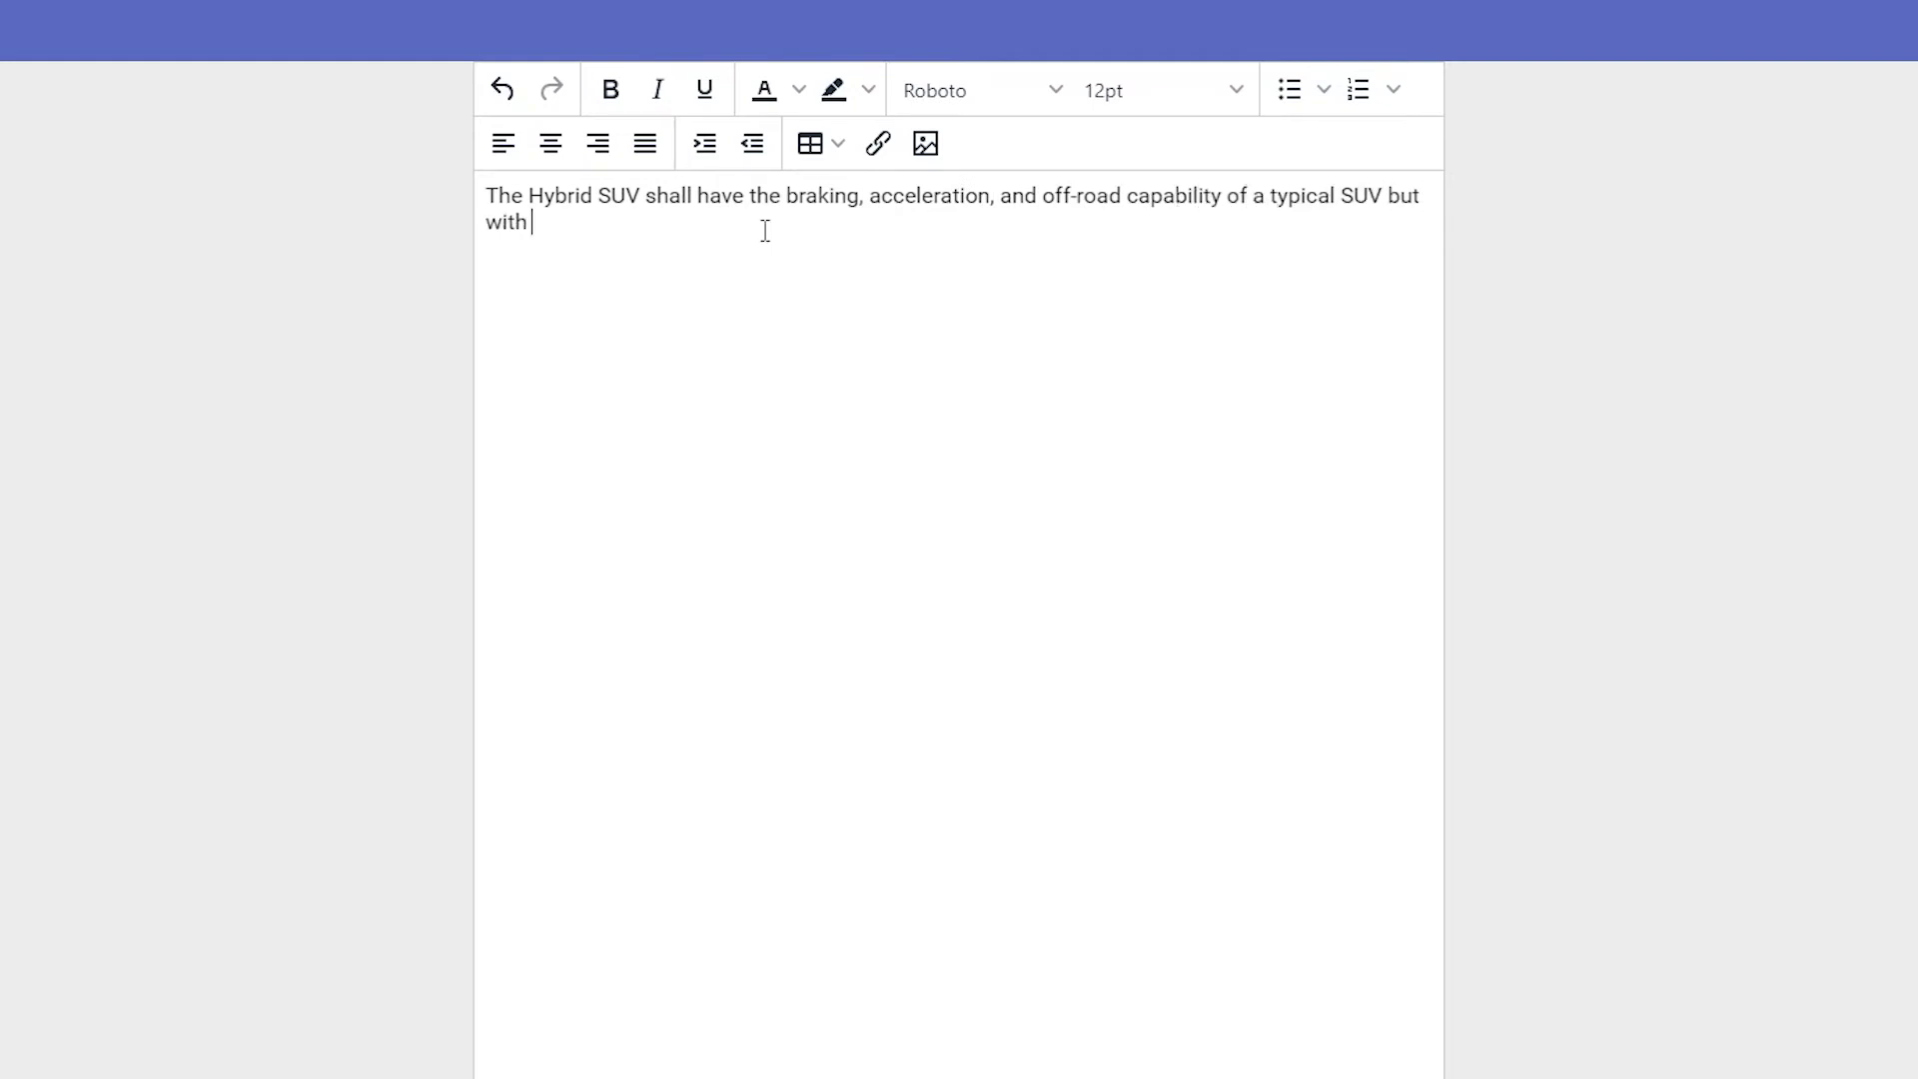
text( dramatically better)
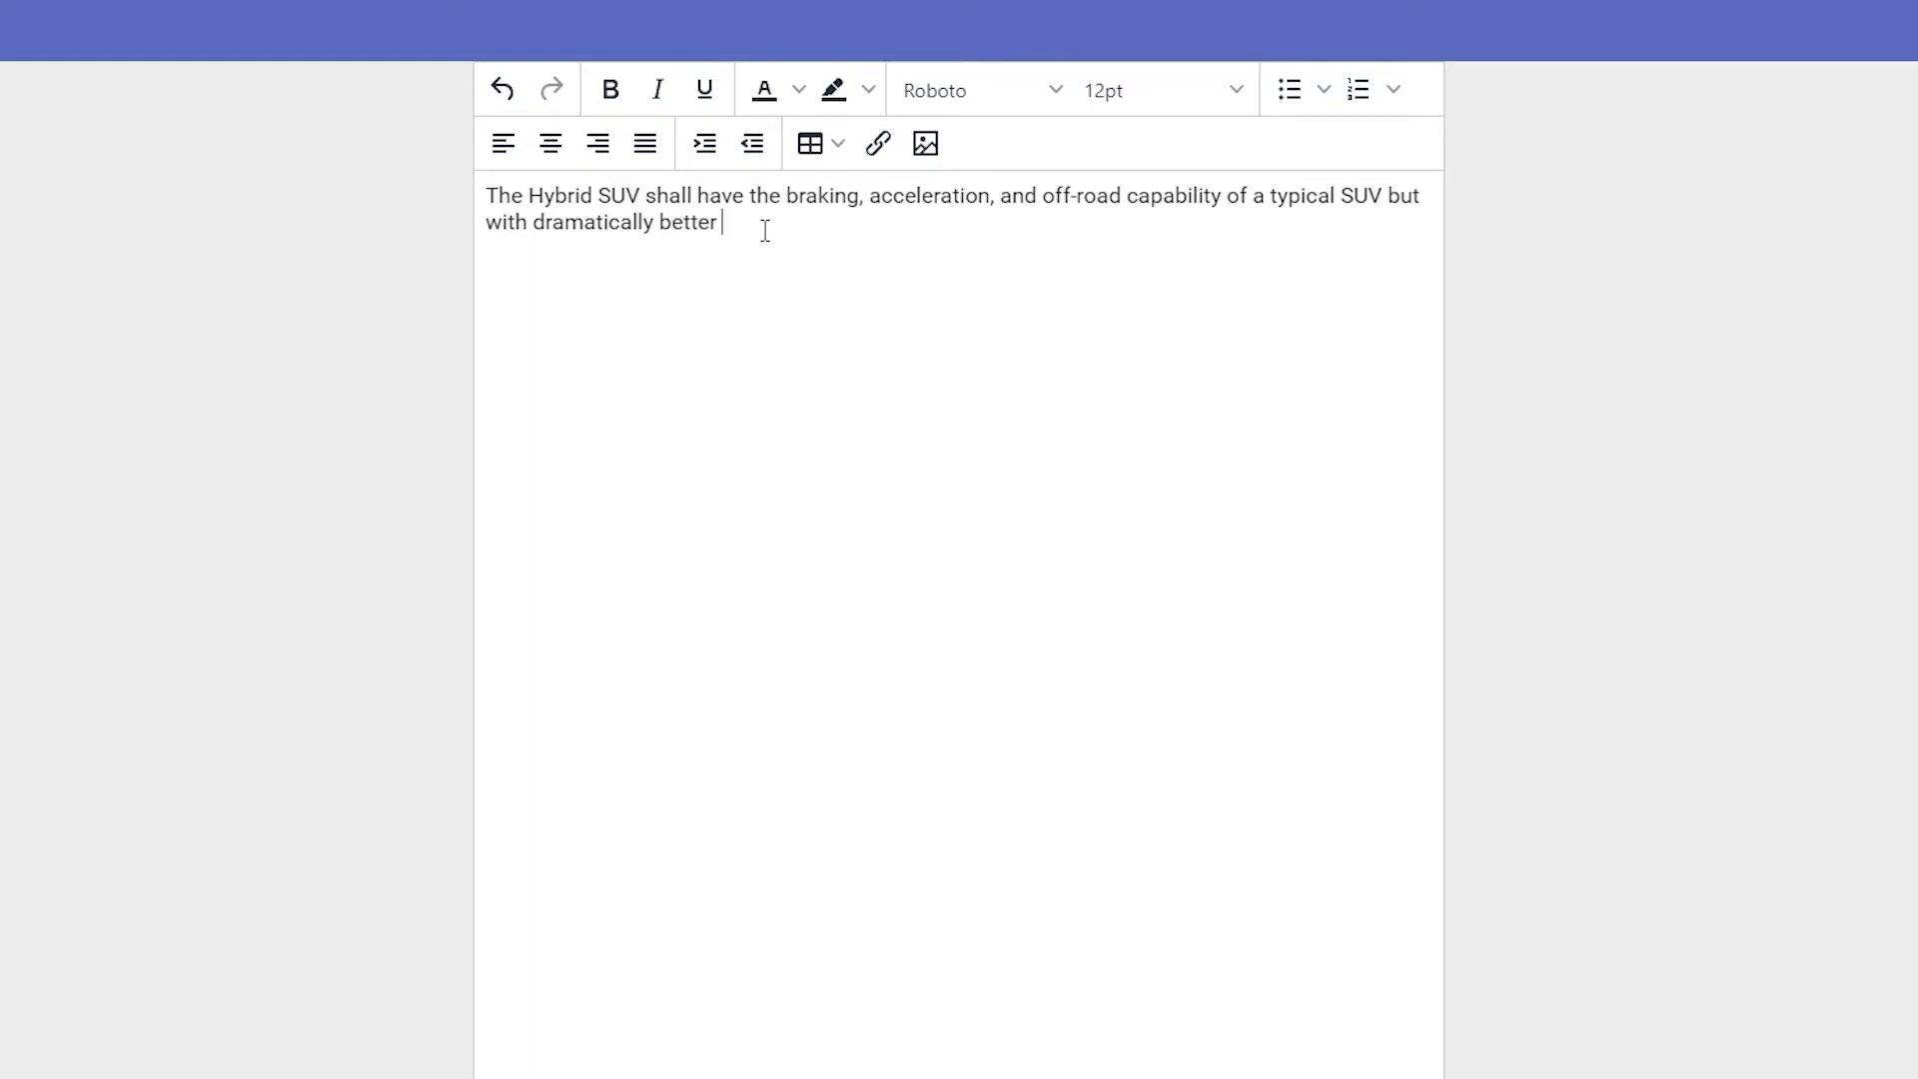
Insert a hyperlink targeting a model element, with Custom Text as its display text.
click(878, 143)
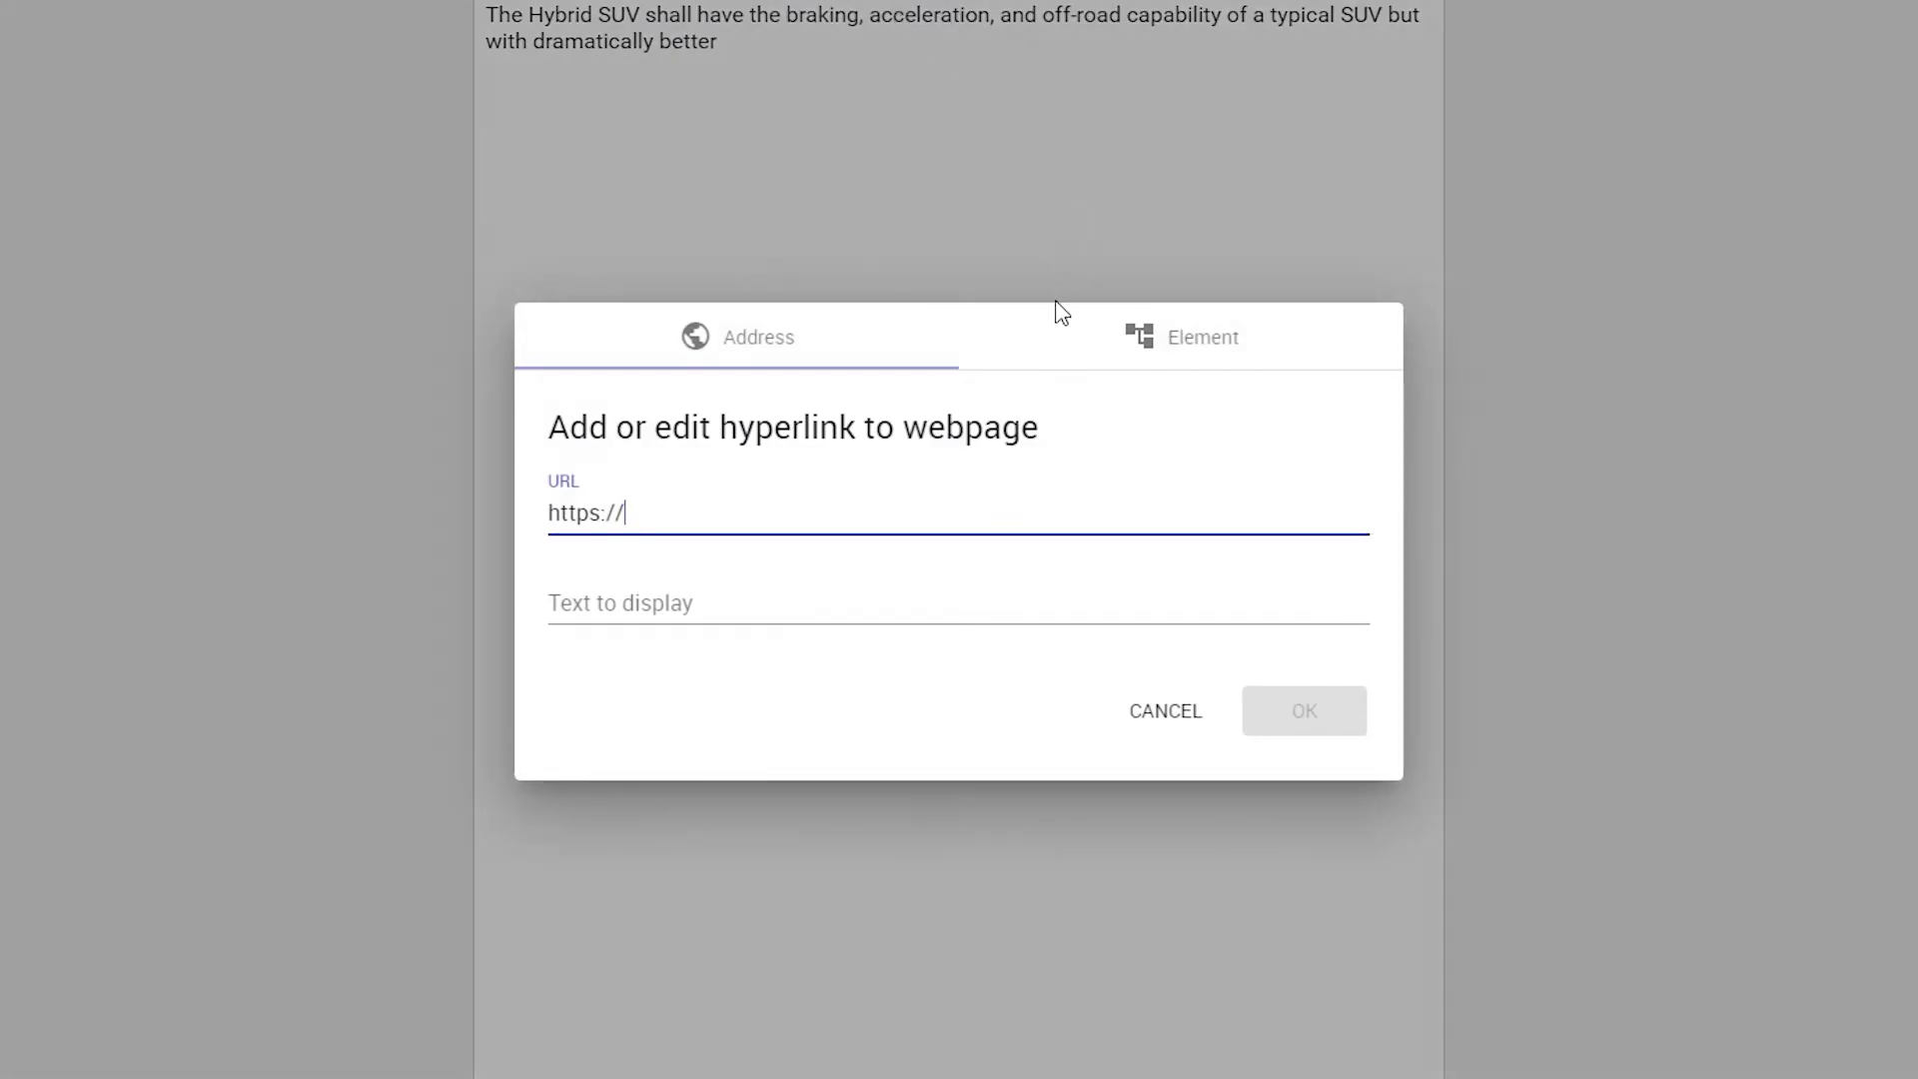
click(1057, 339)
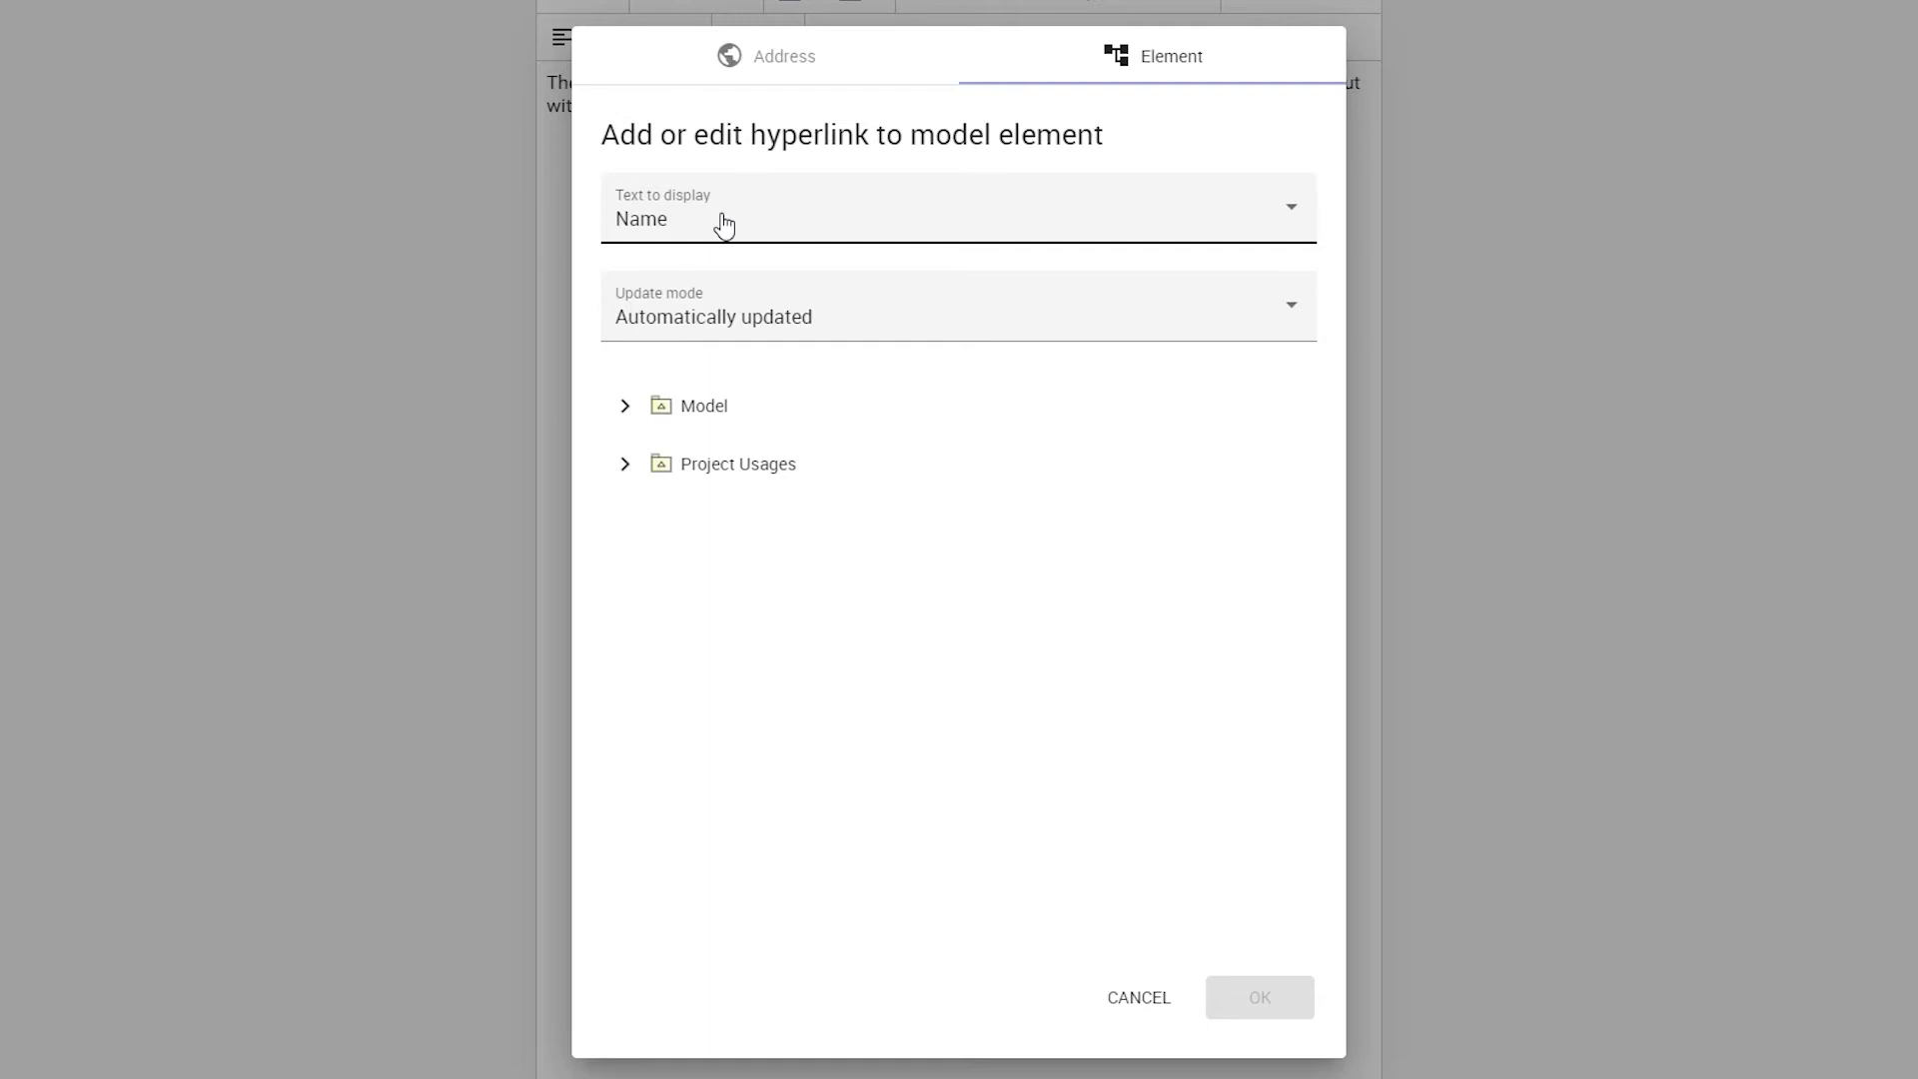
click(725, 225)
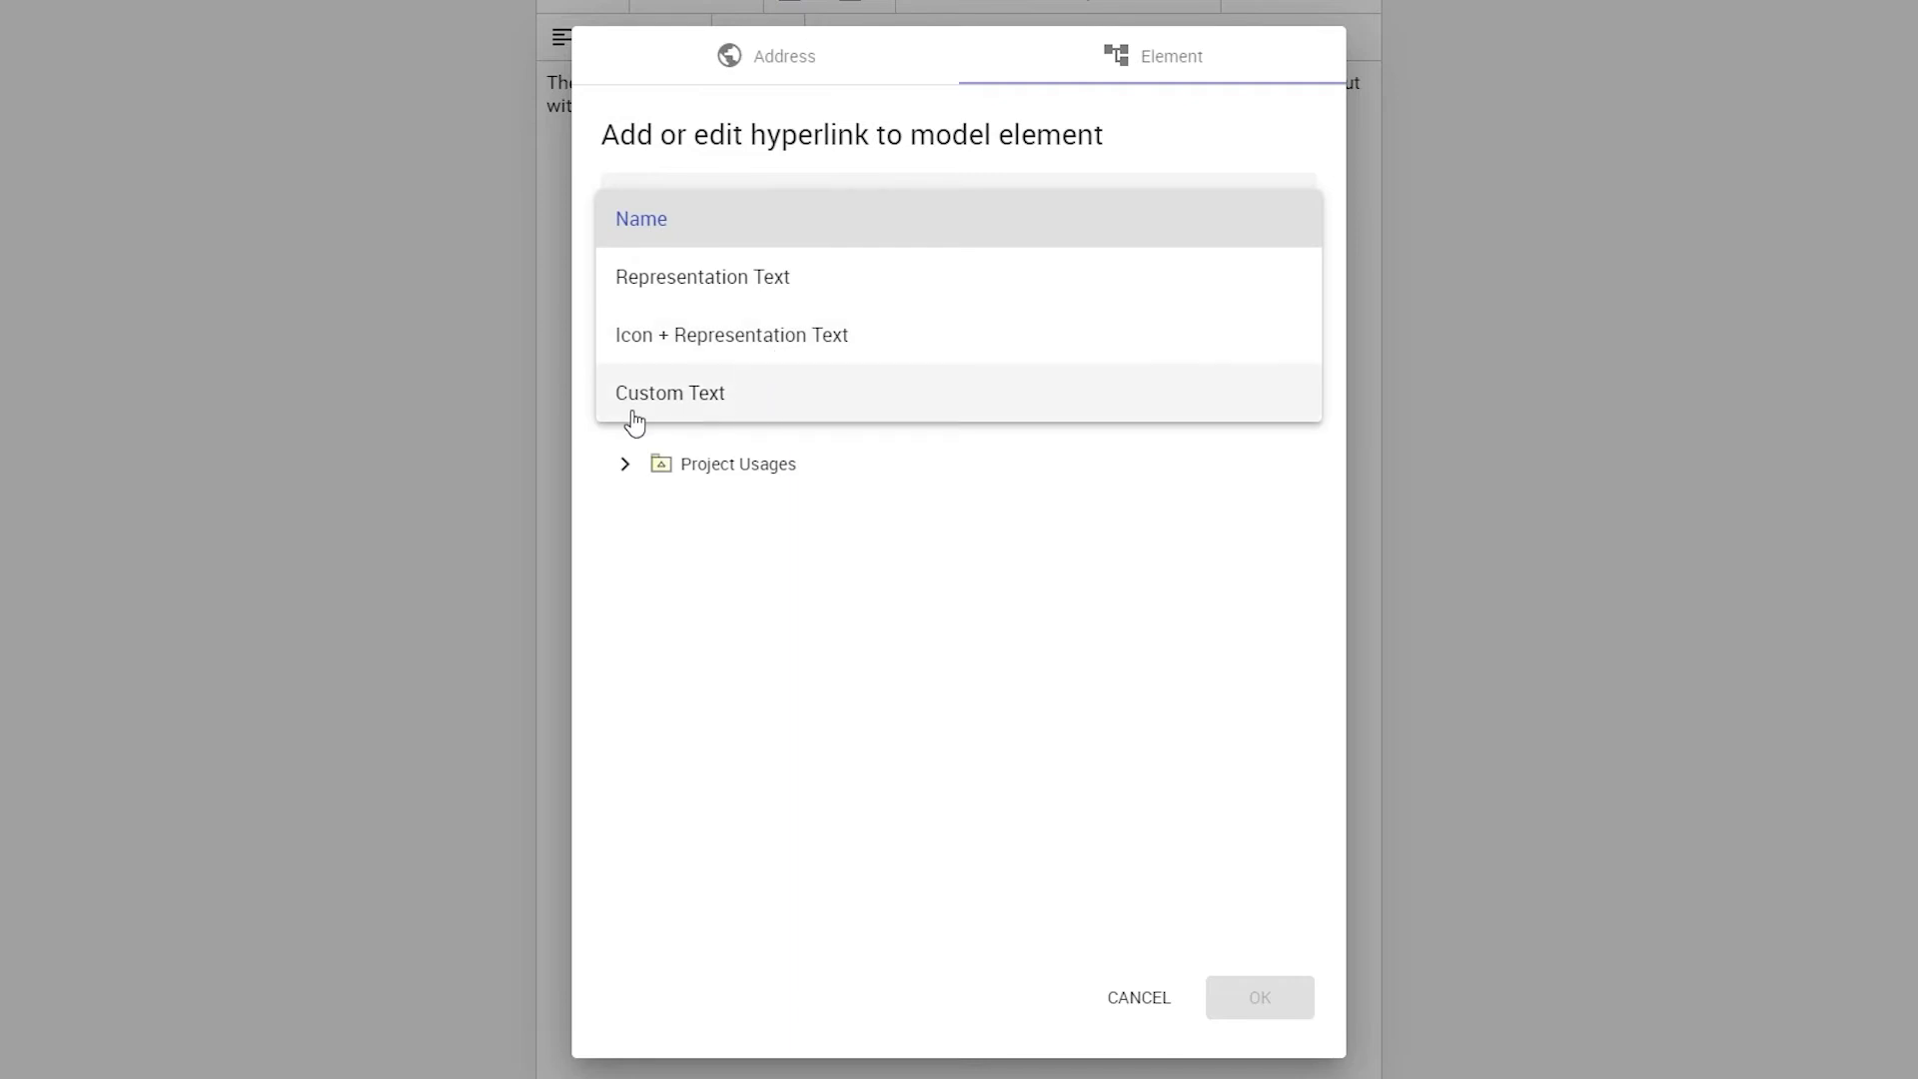
click(711, 417)
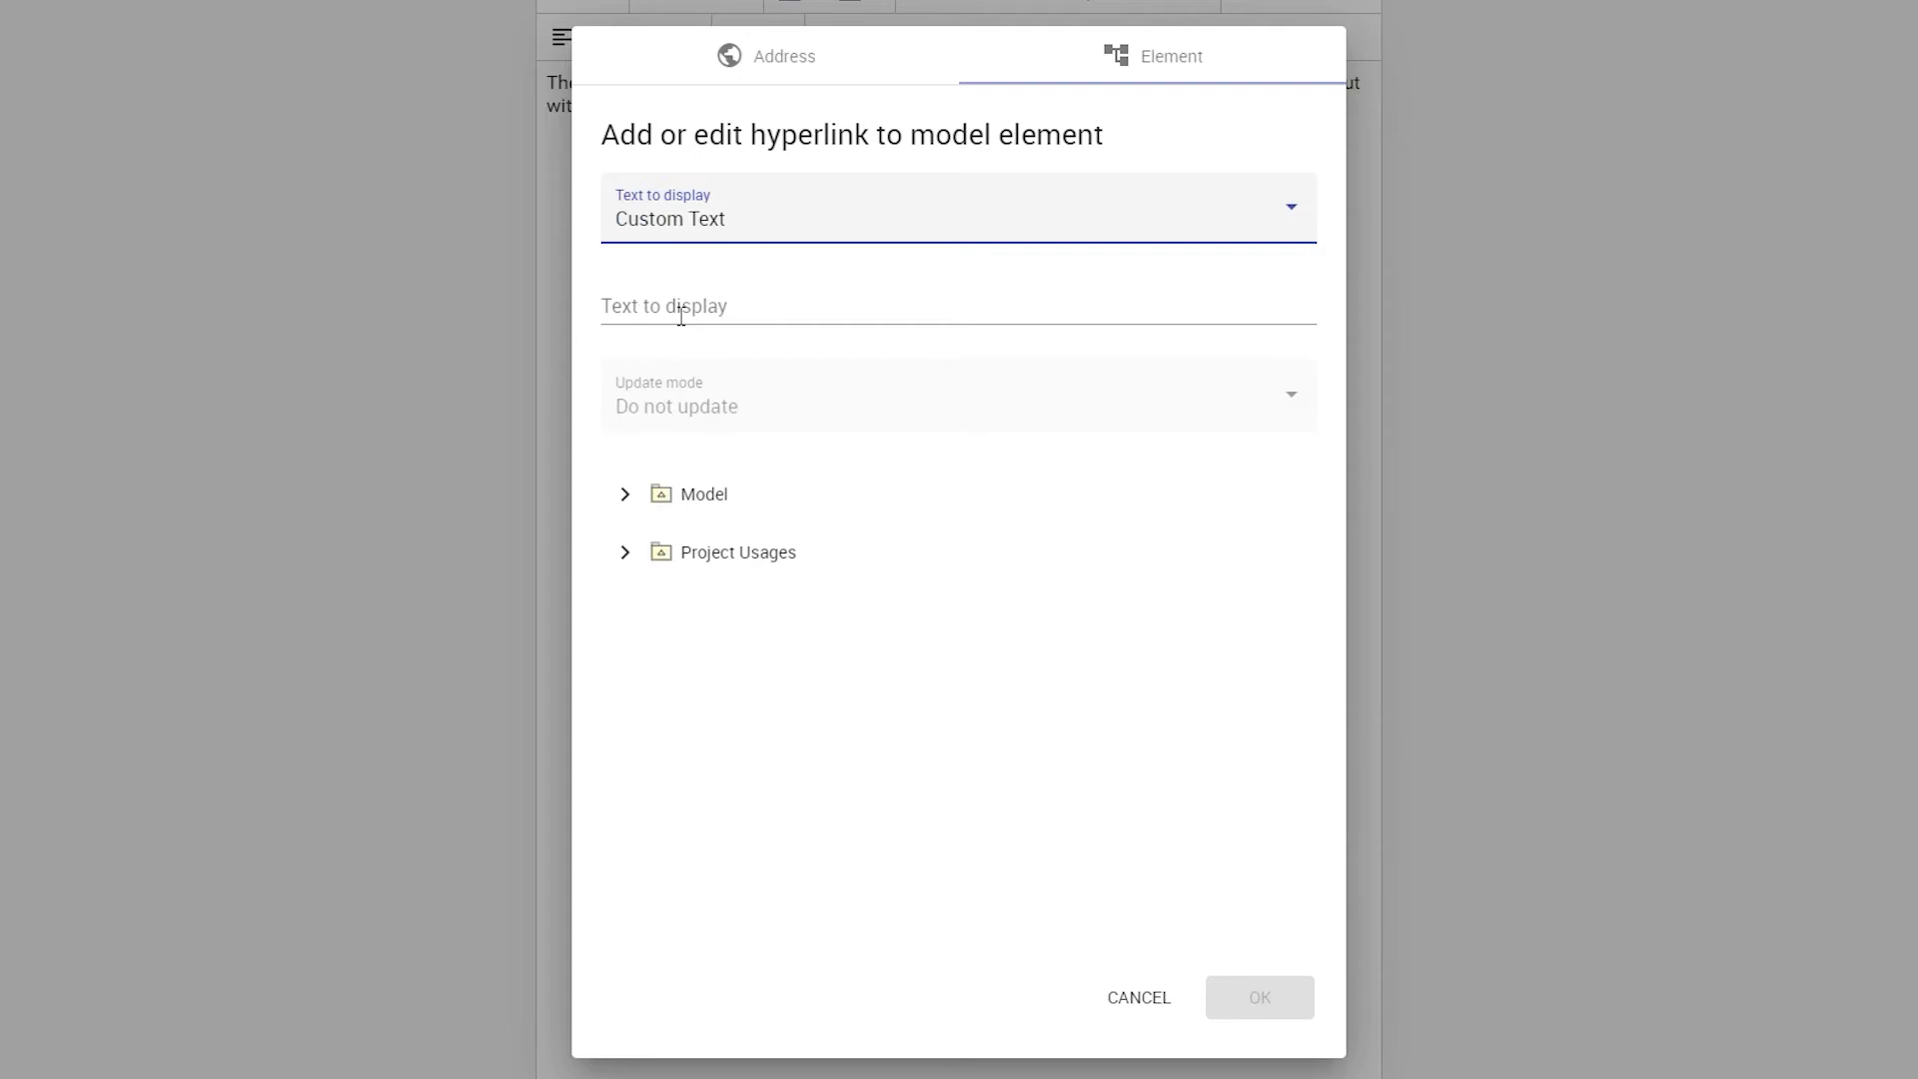
Set the link display to Icon + Representation Text and update mode to Automatically updated.
click(754, 229)
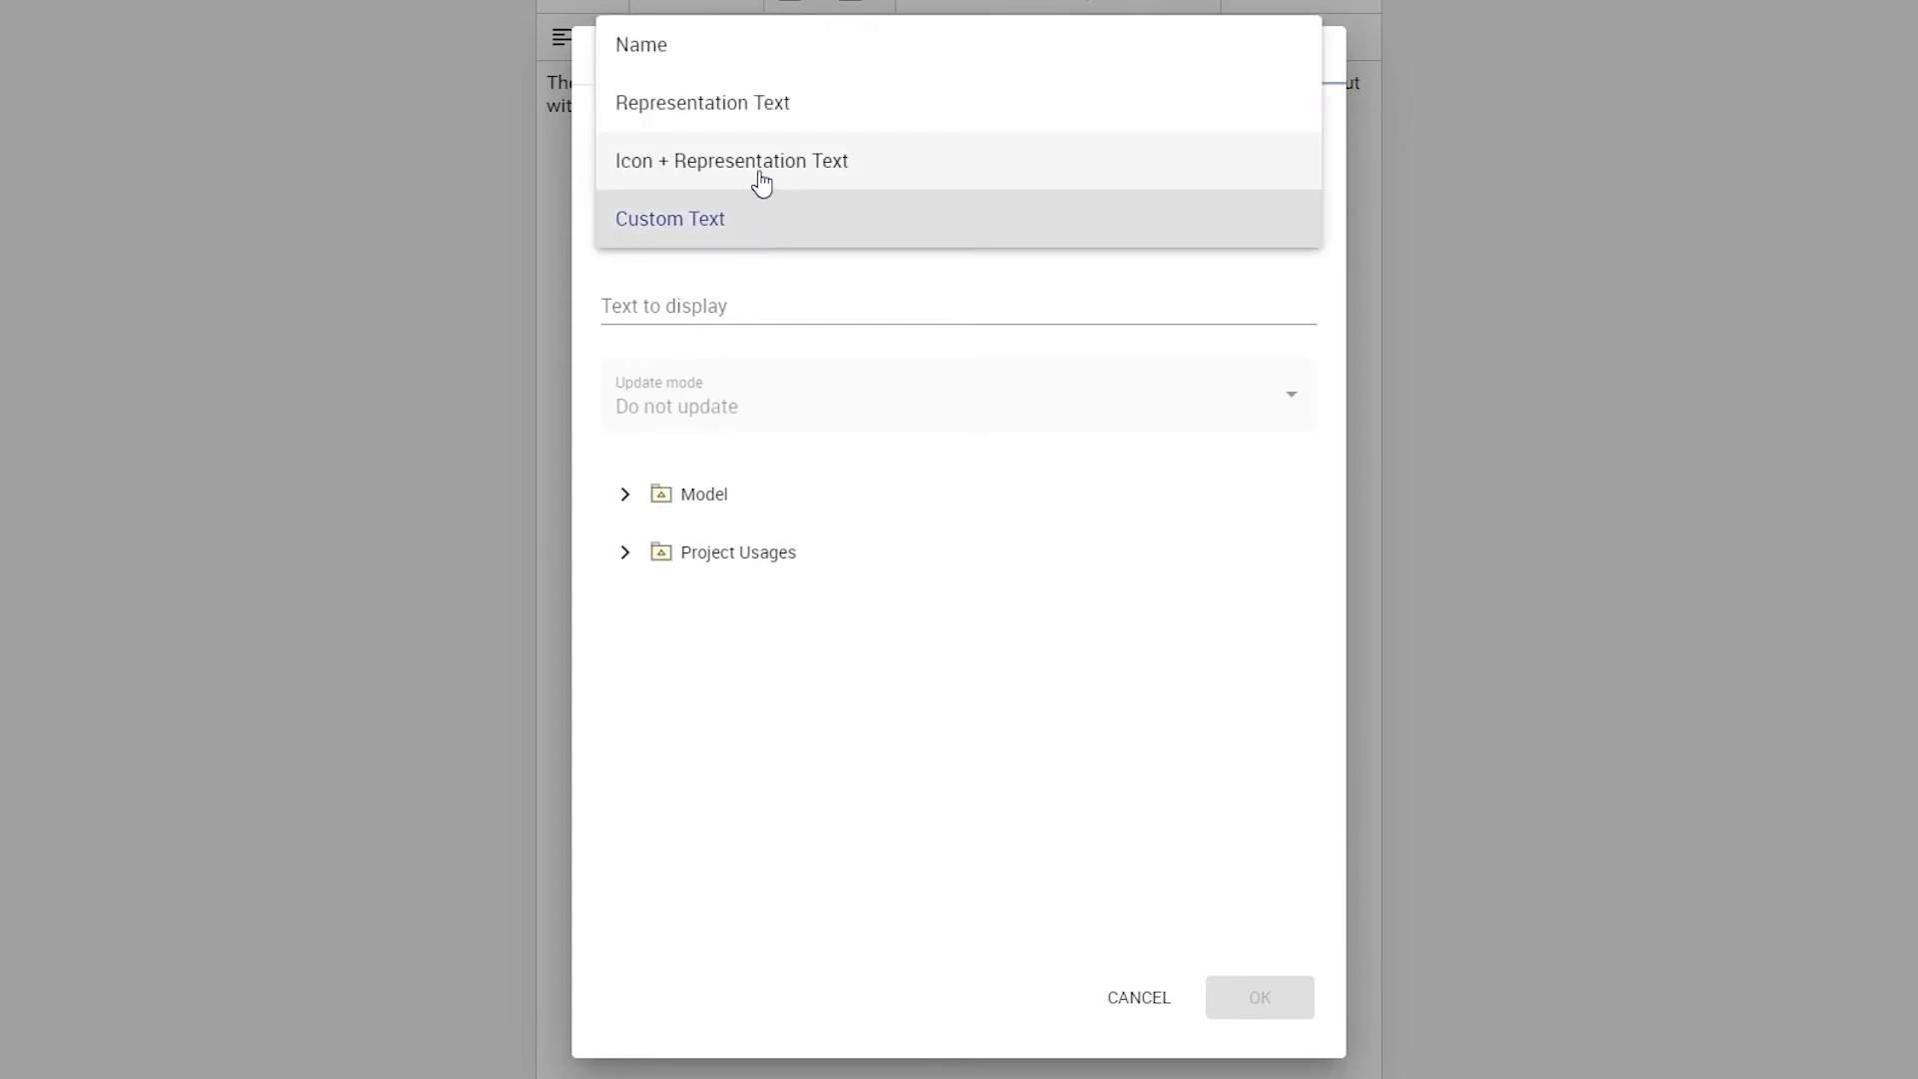
click(761, 183)
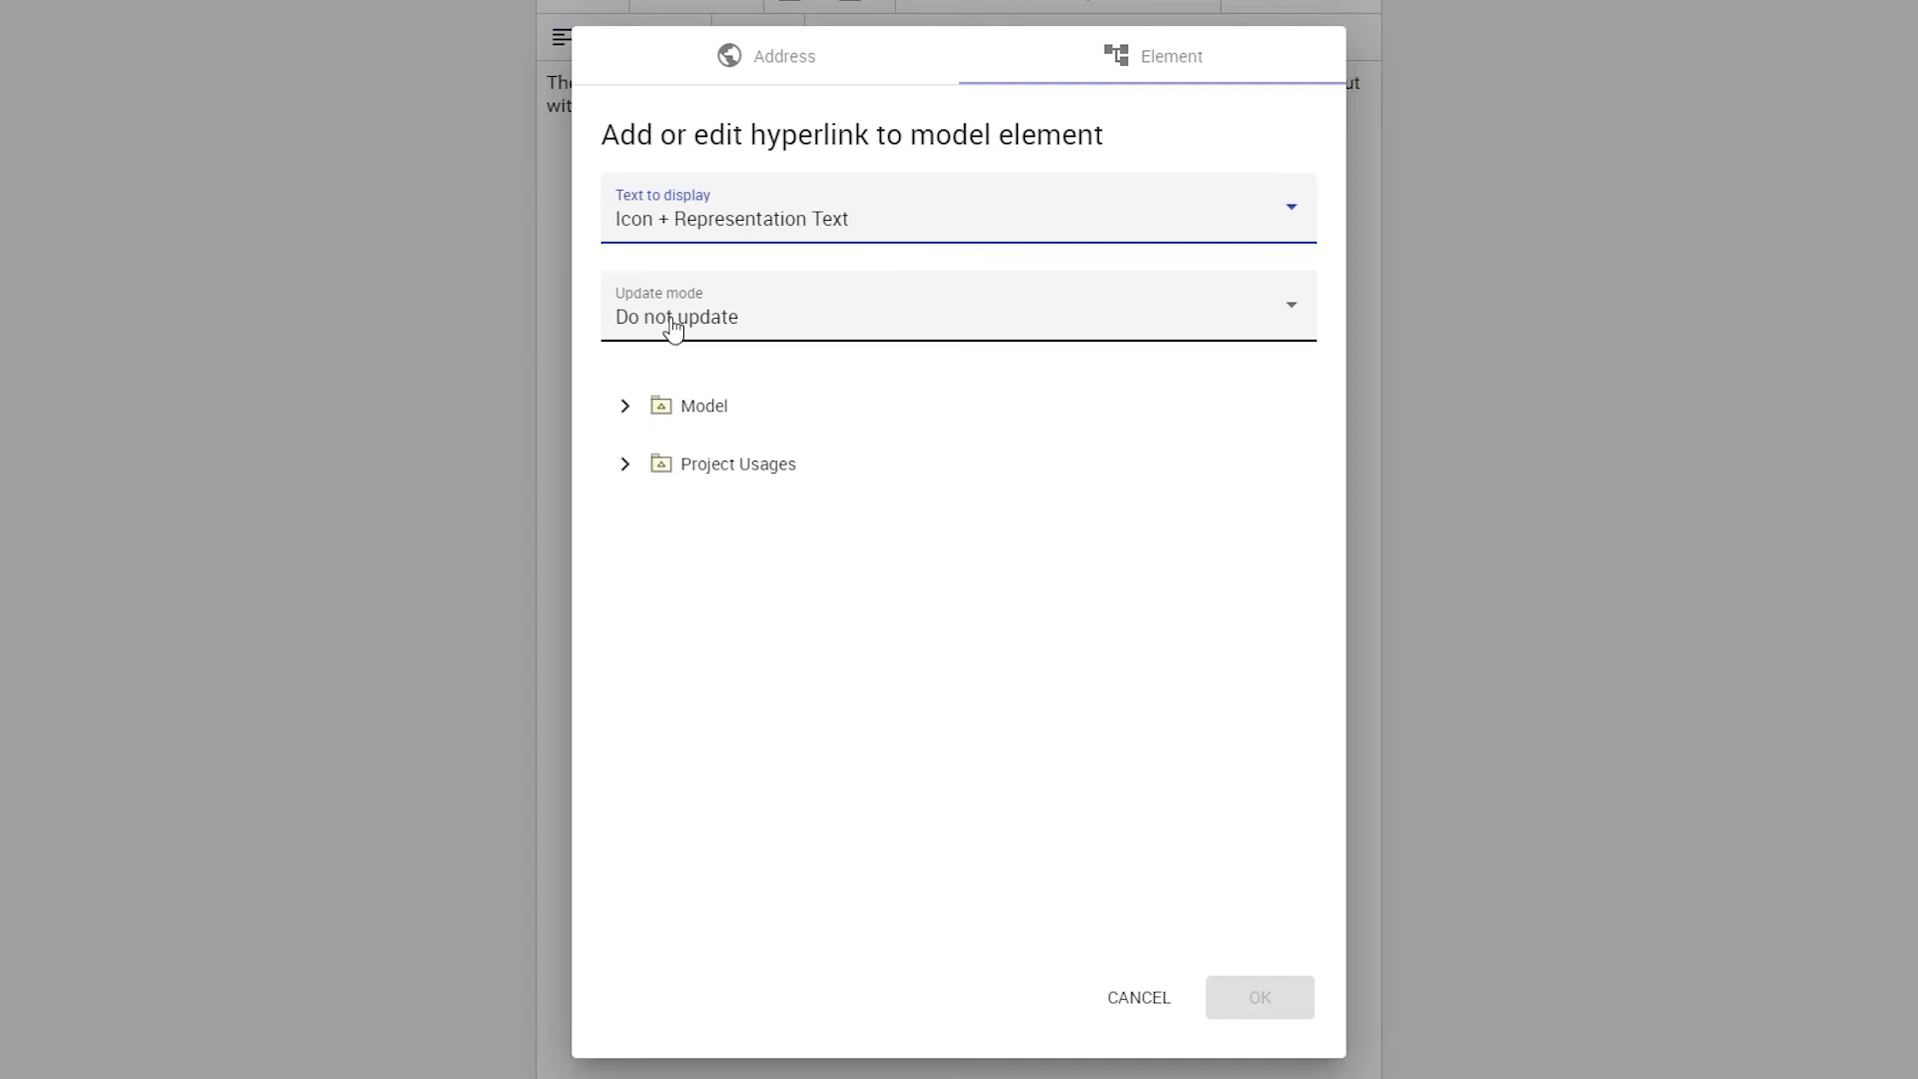
click(674, 330)
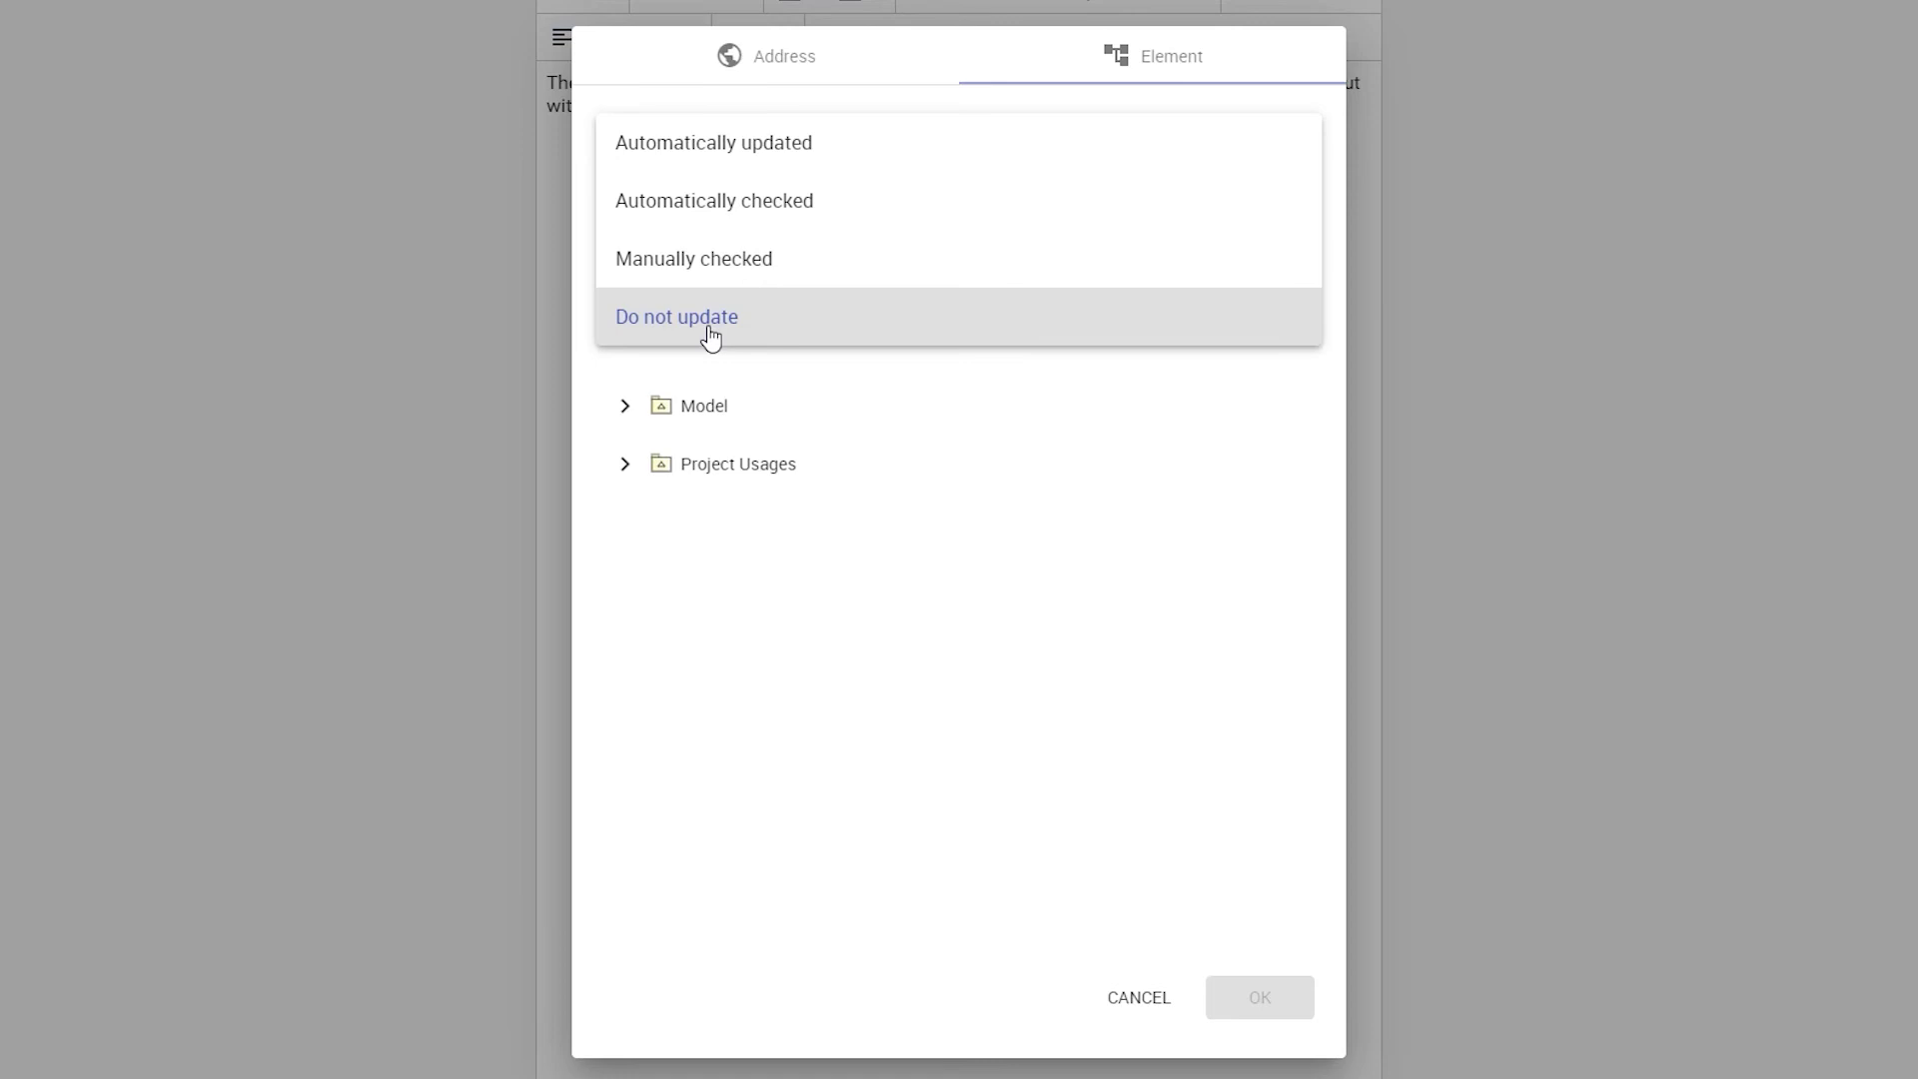
click(842, 165)
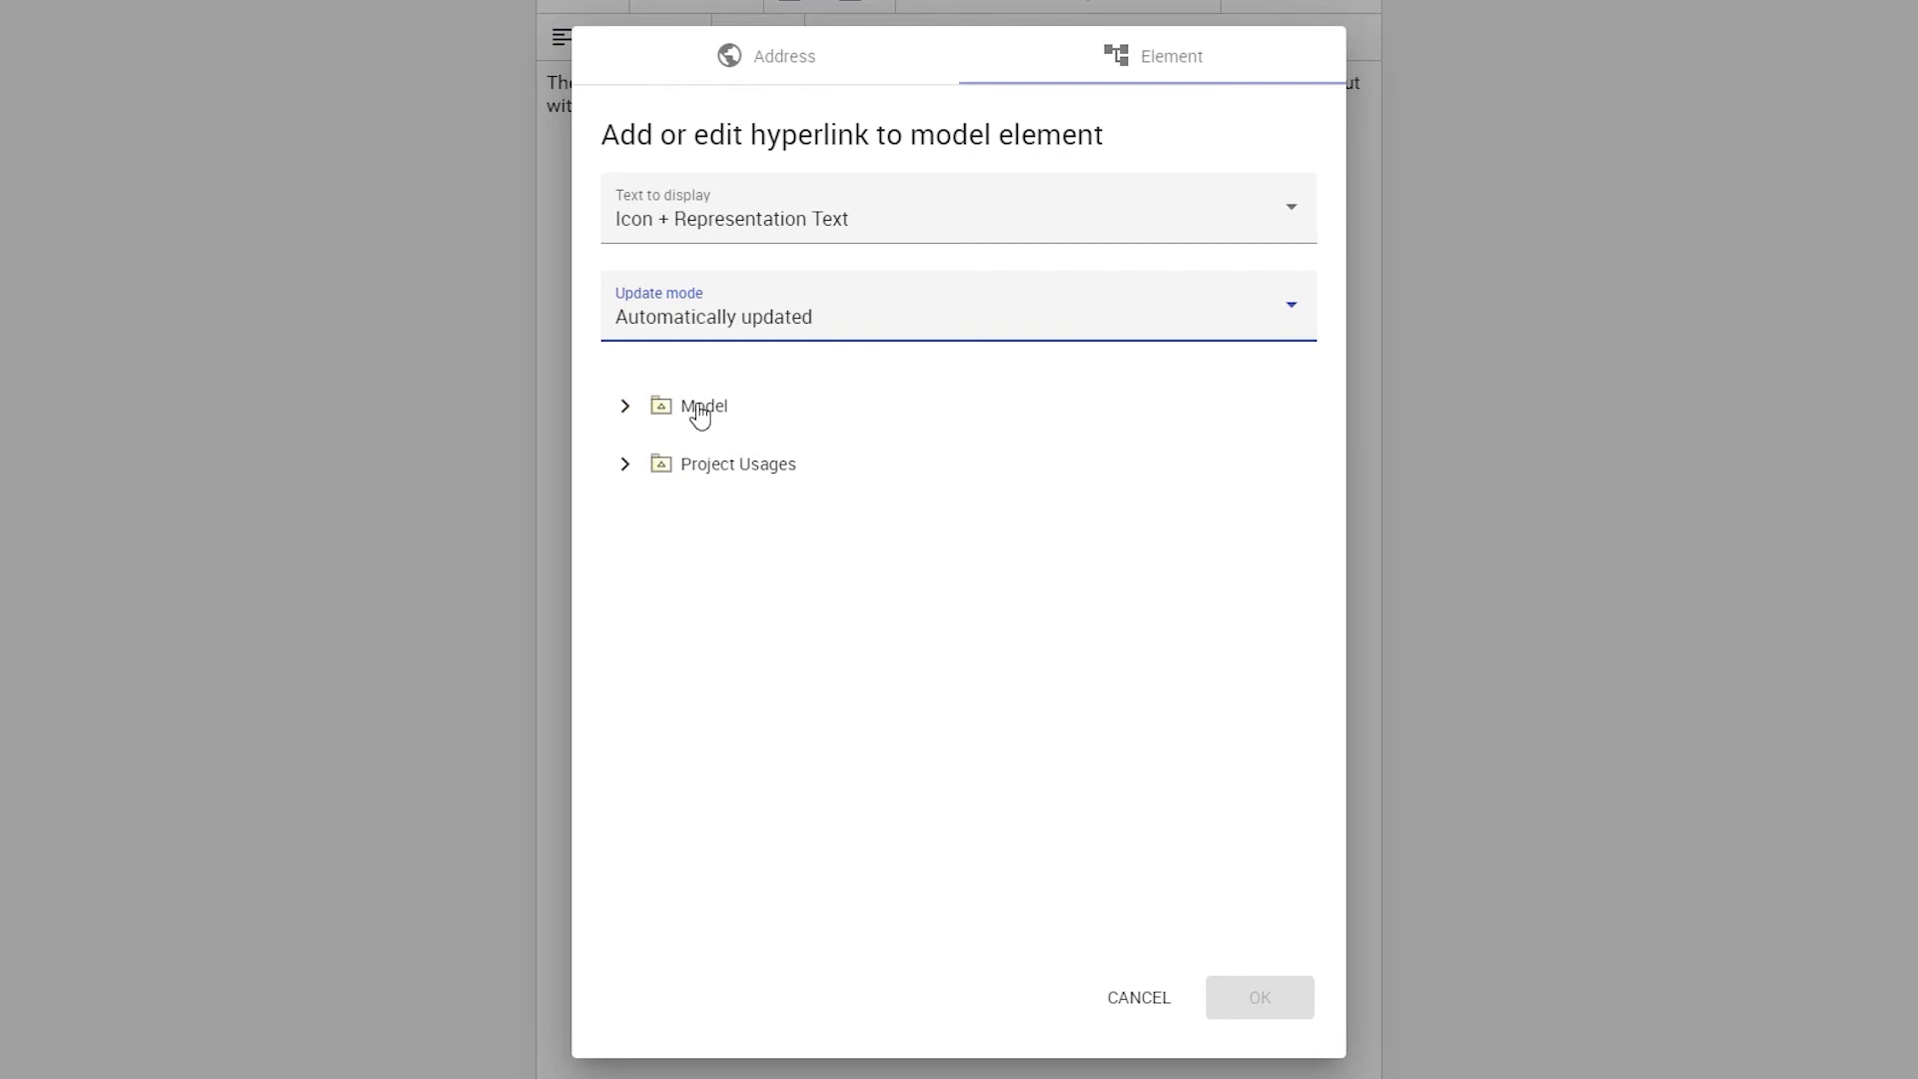
Choose FuelConsumption under HSUVModel > HSUV Requirements > HSUV Specification > Performance as link target.
click(630, 419)
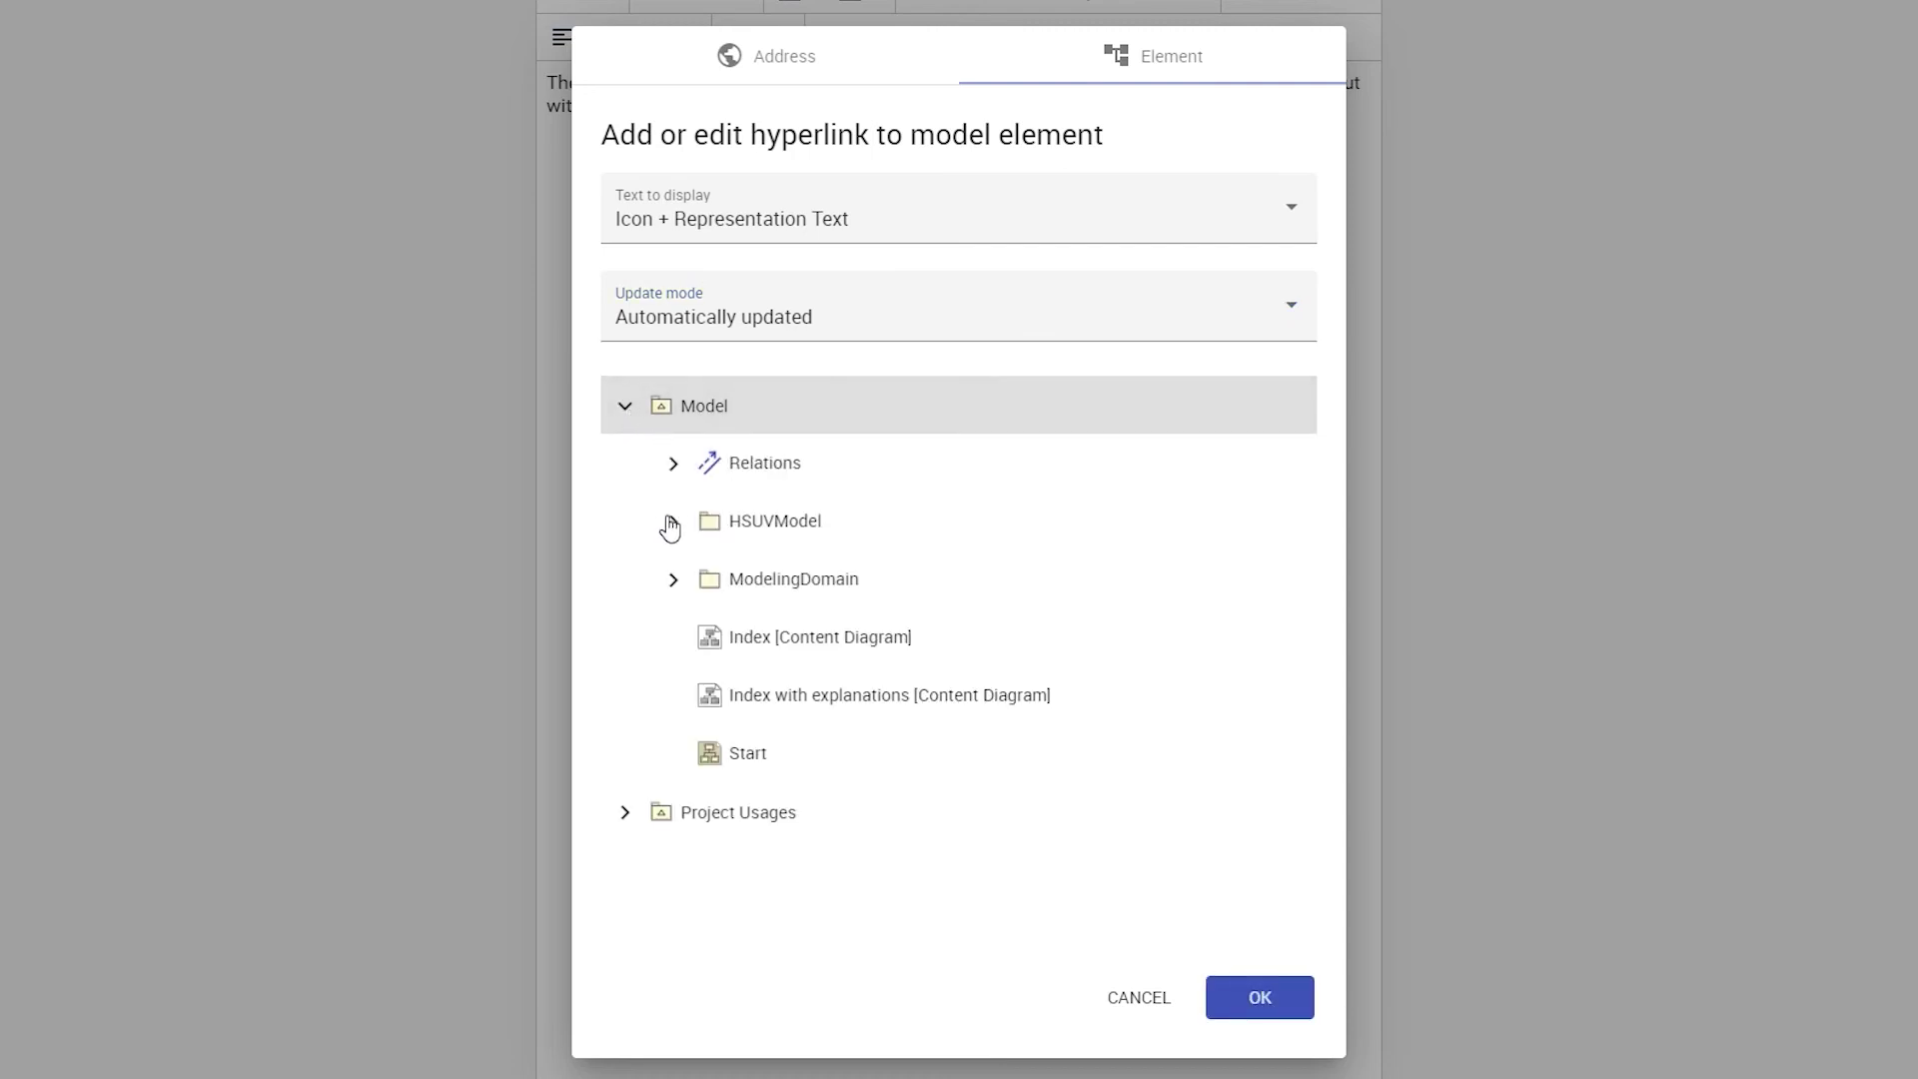
click(671, 523)
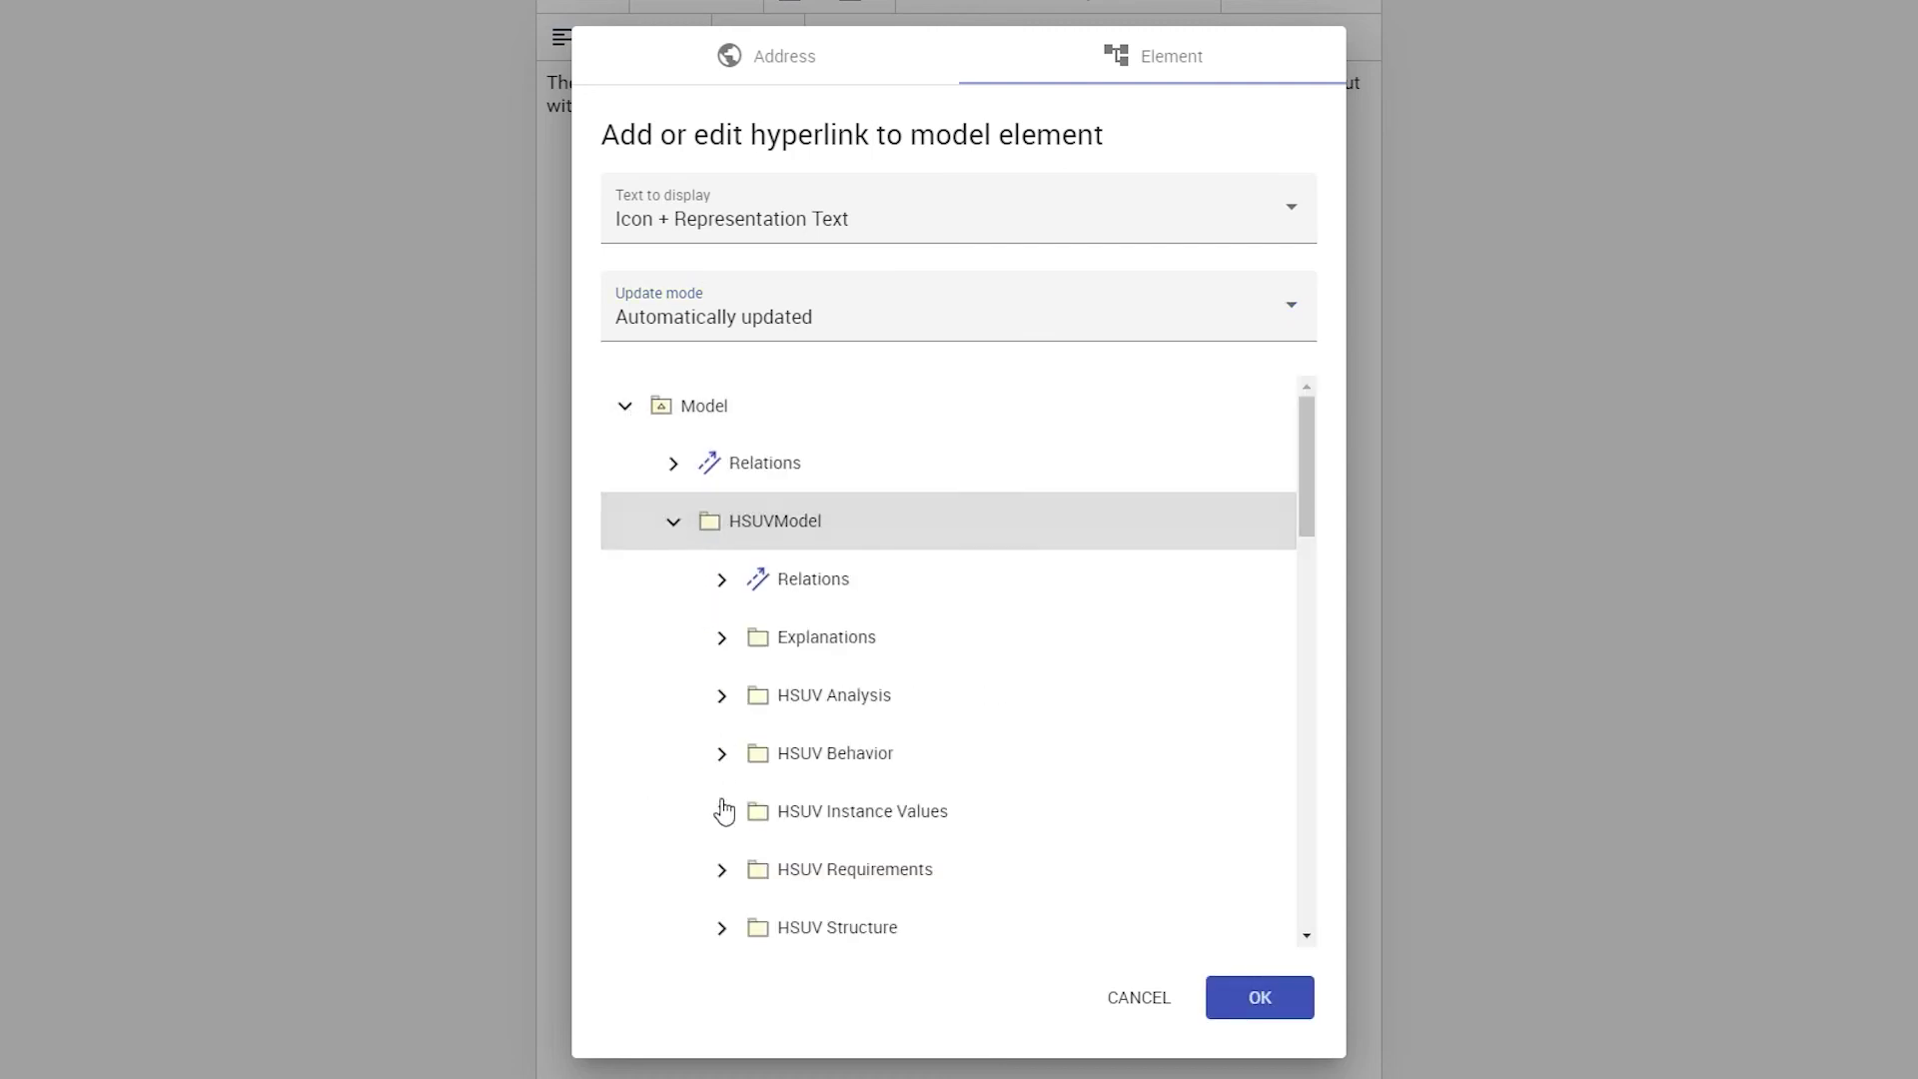
click(719, 877)
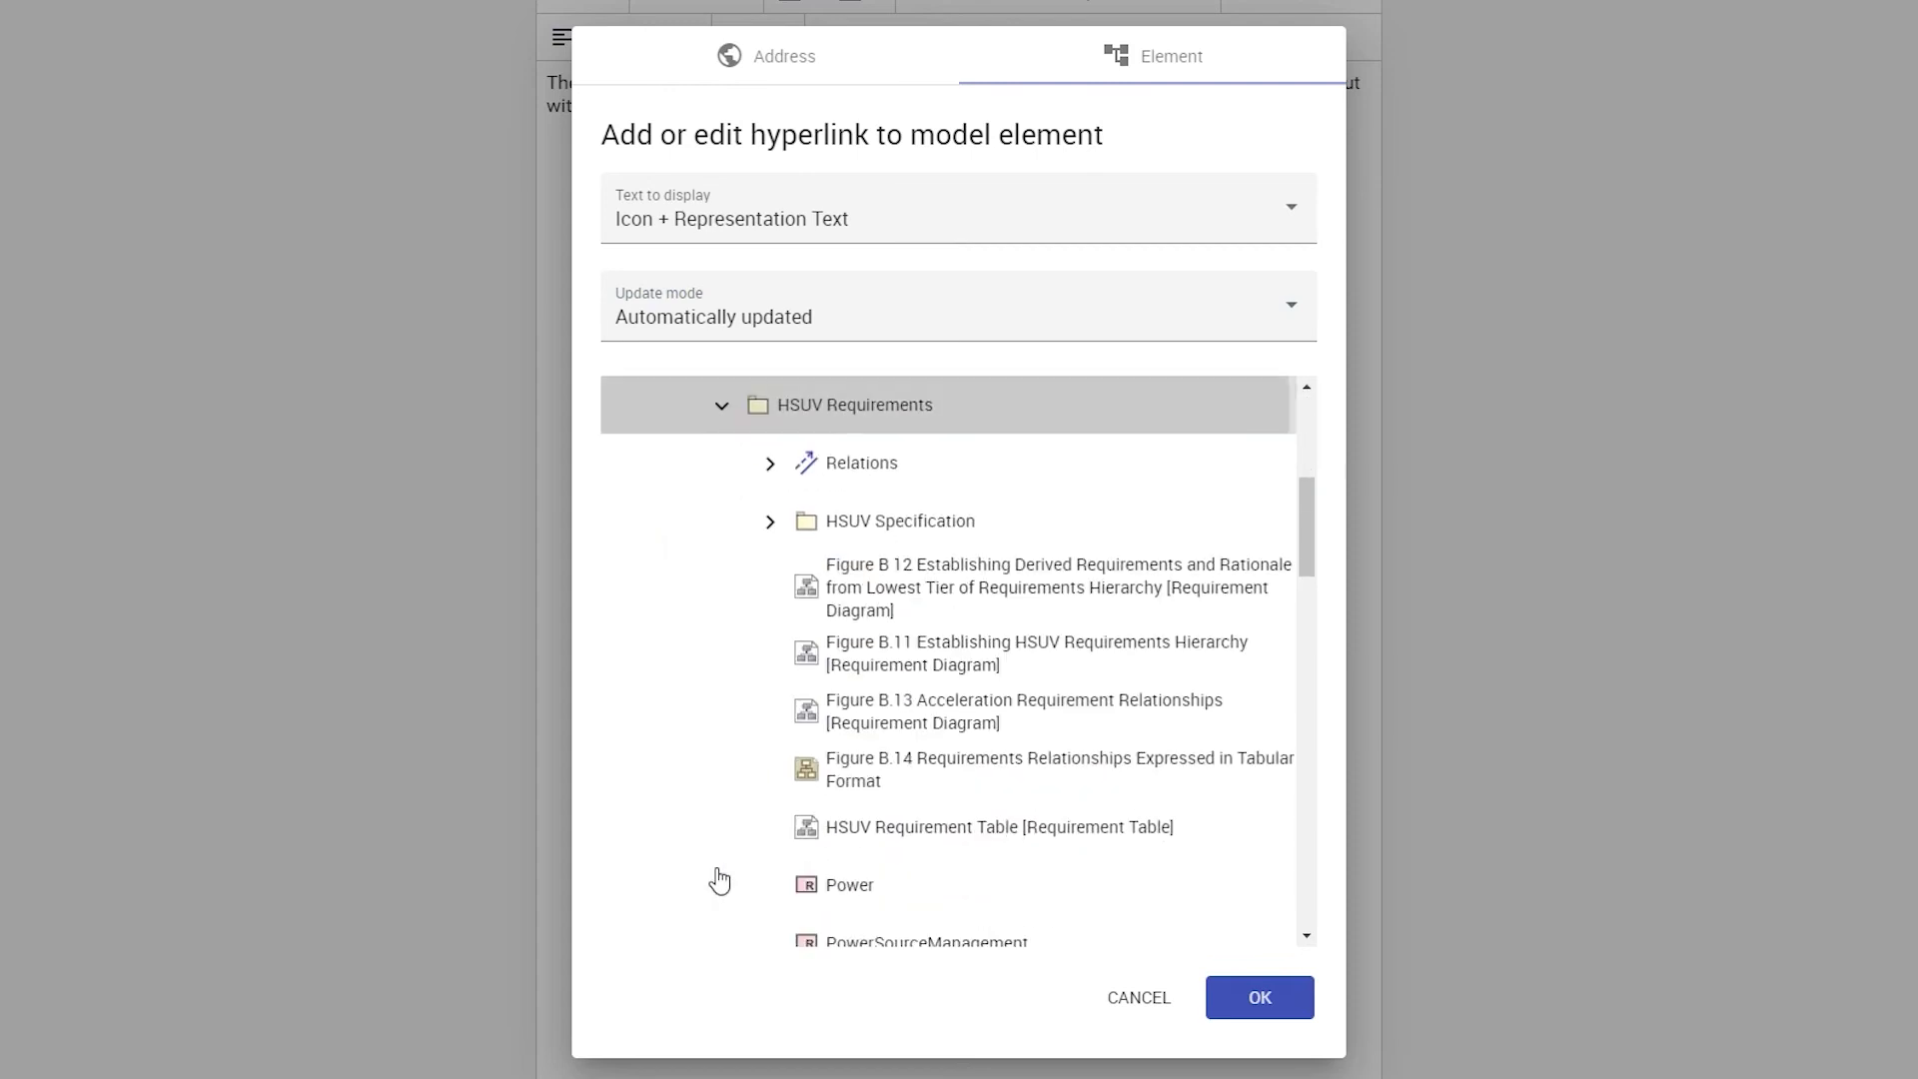
click(759, 525)
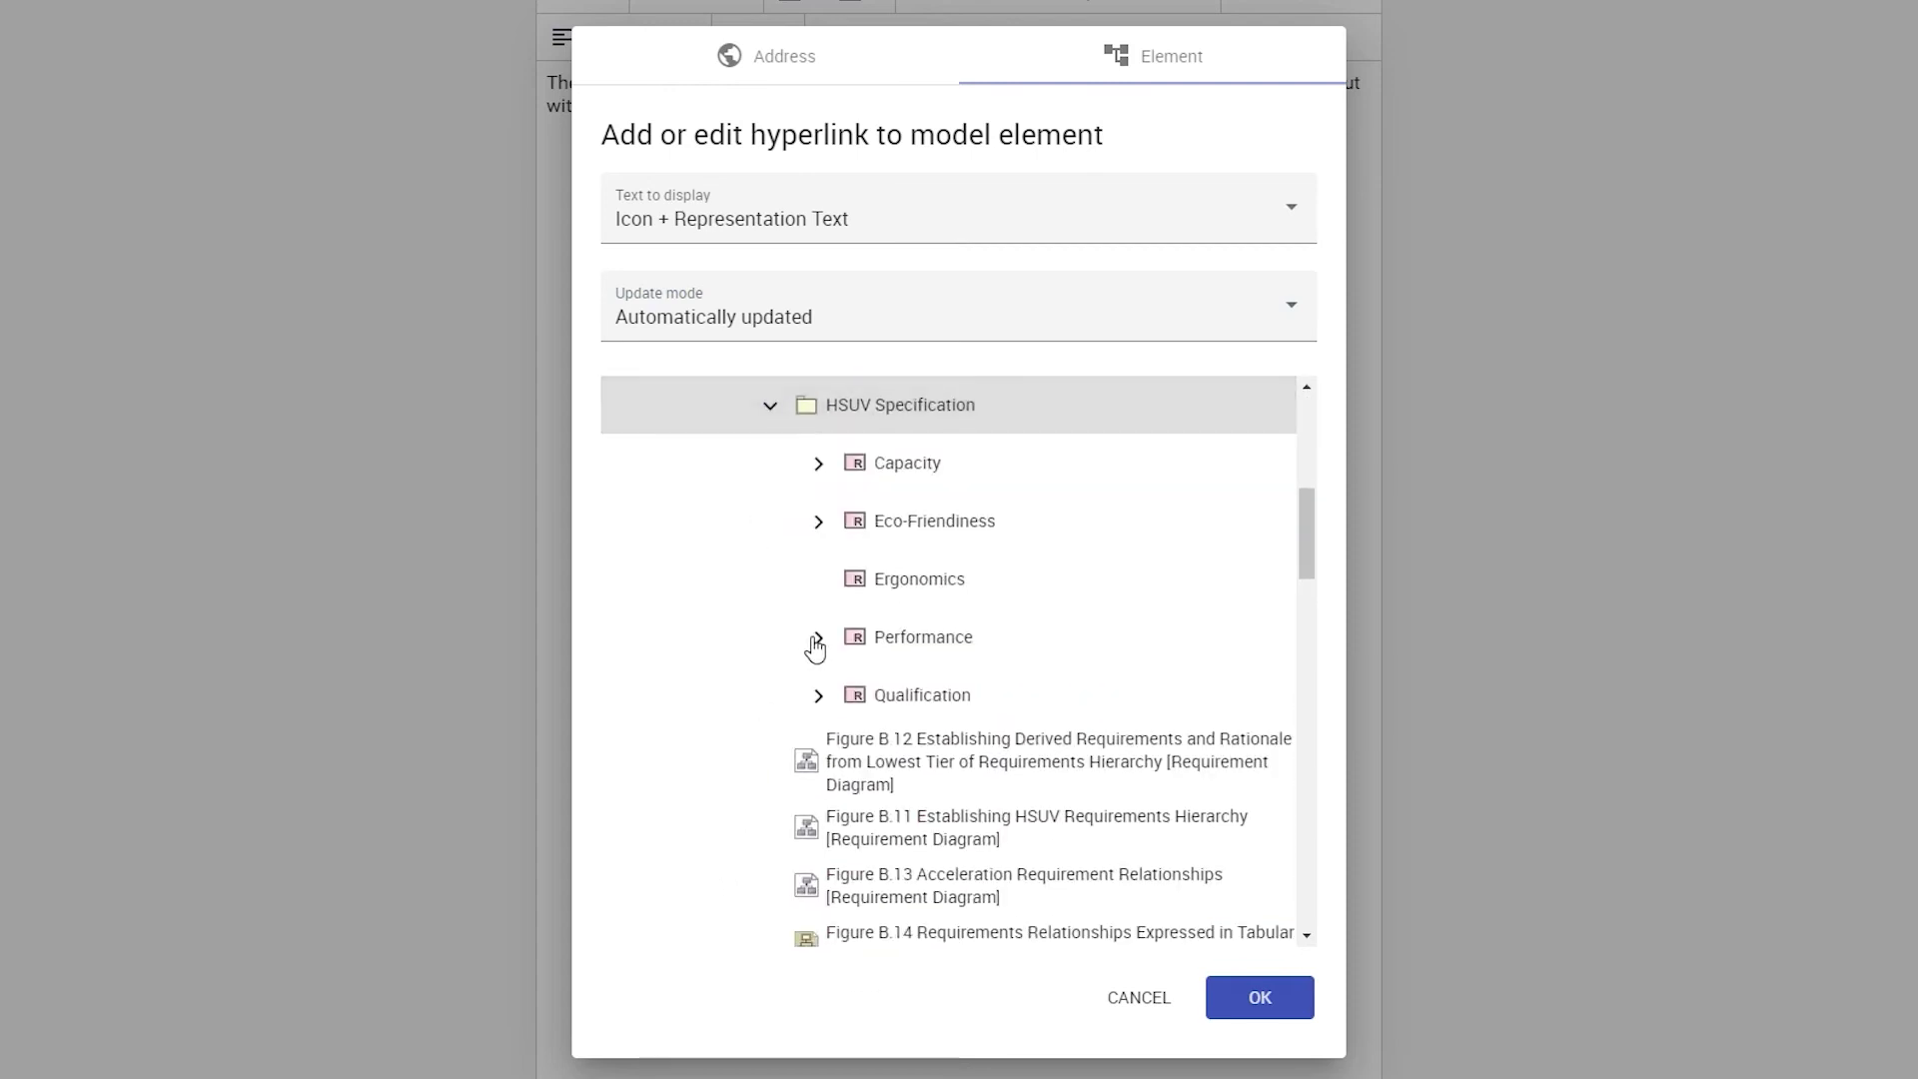
click(817, 639)
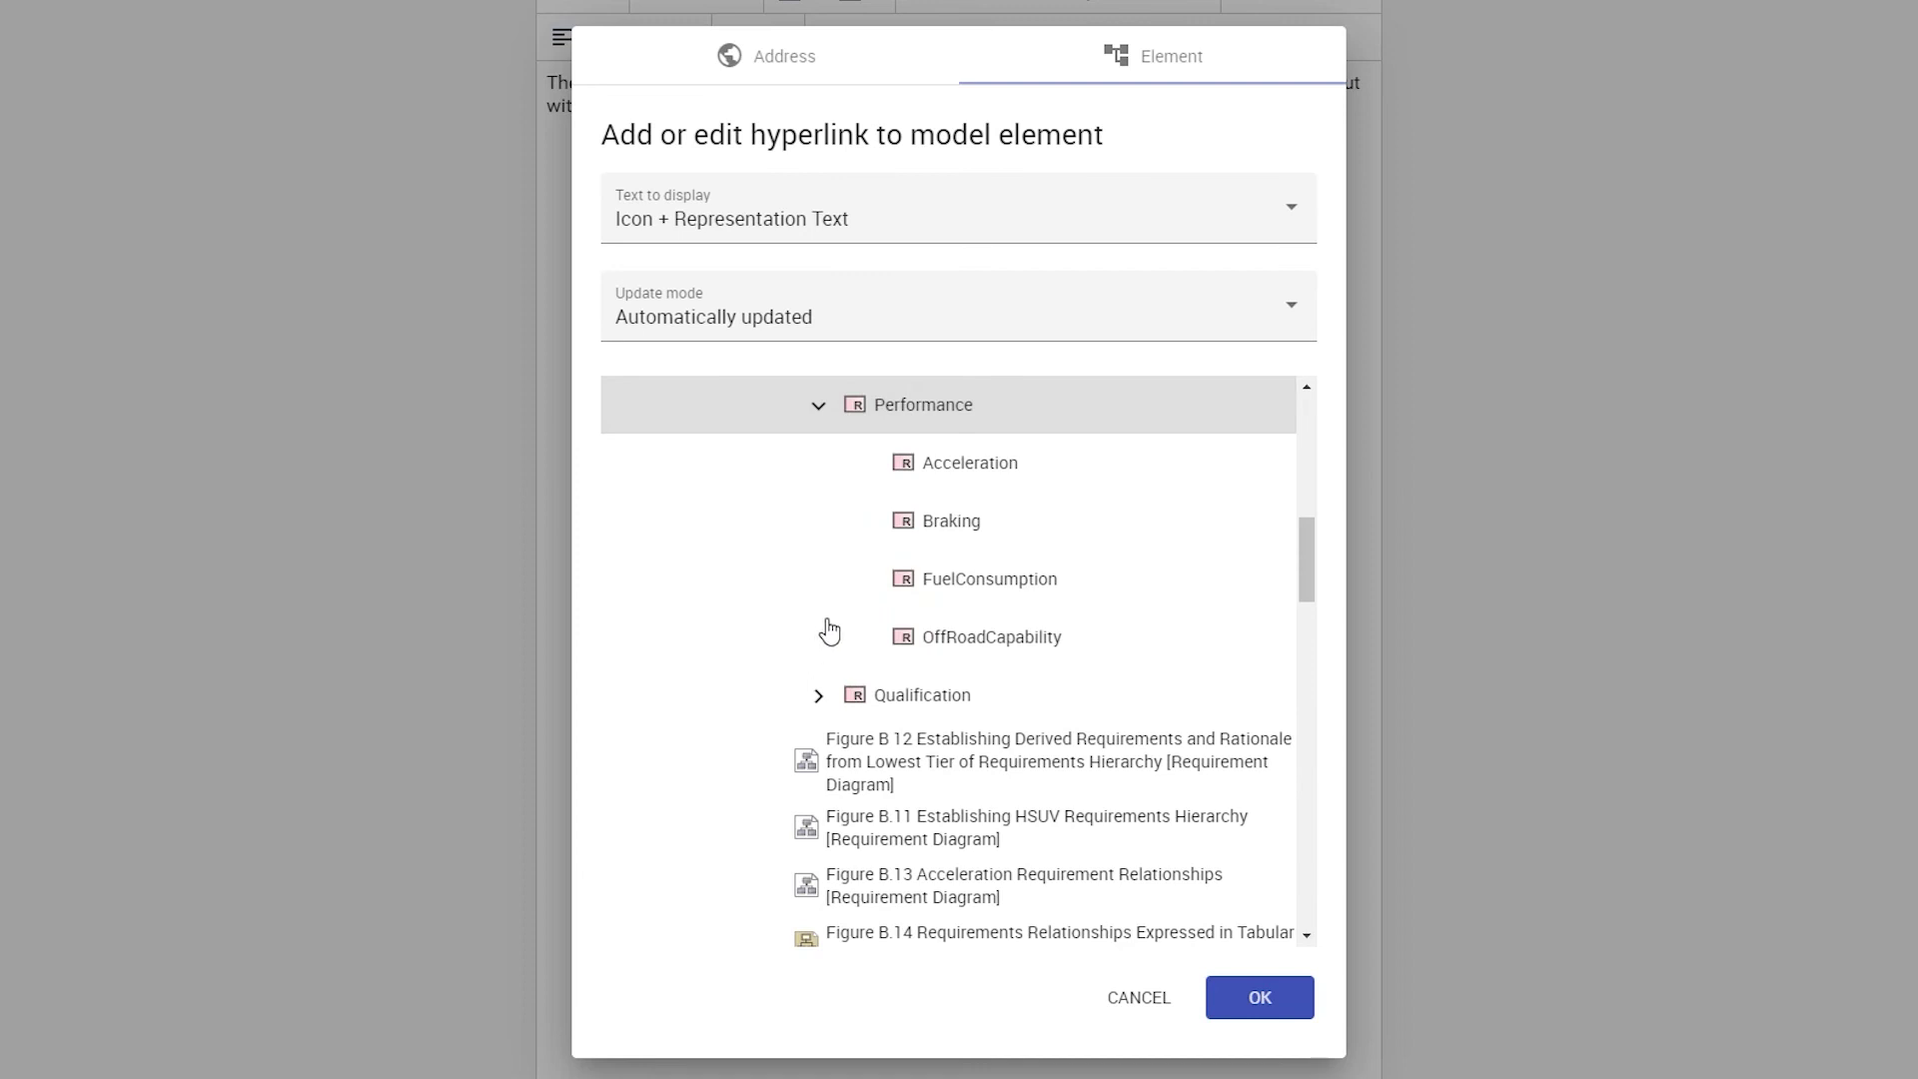
click(947, 589)
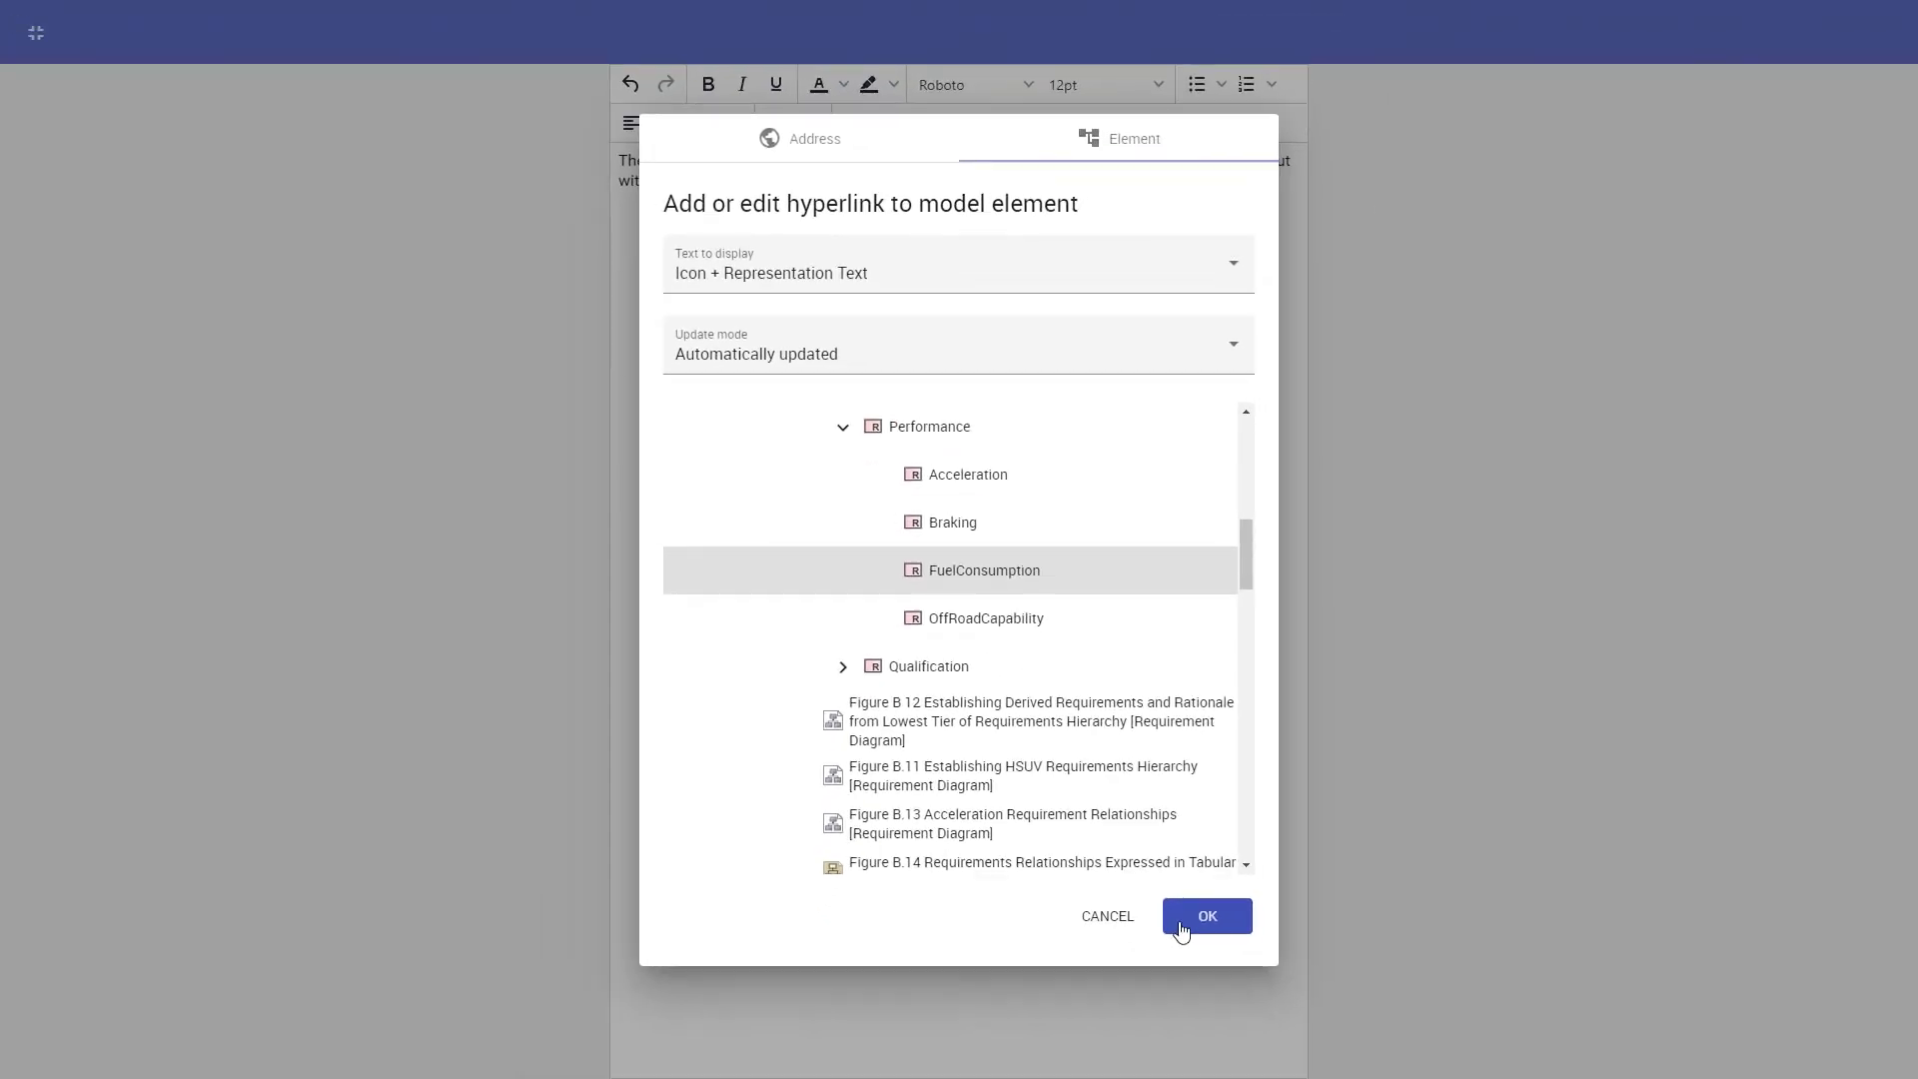
click(1212, 984)
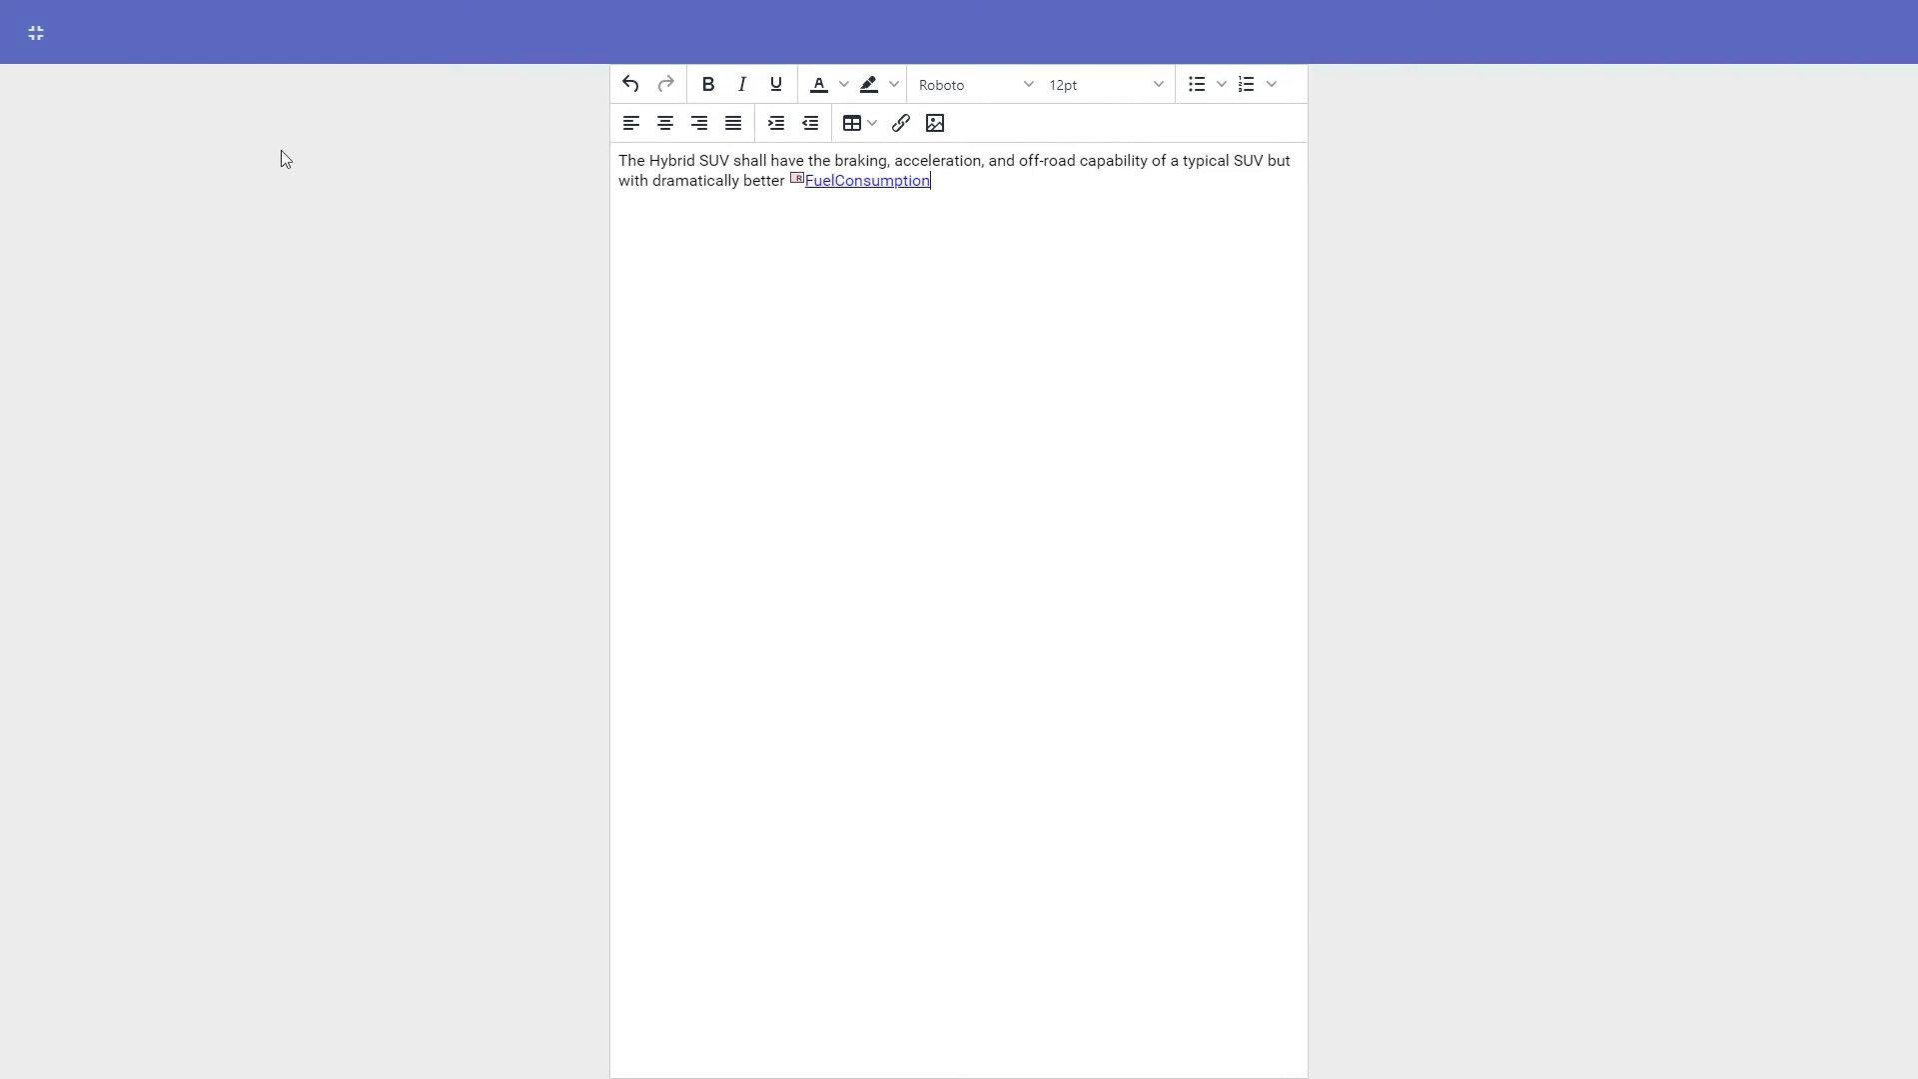
Close the full-screen editor and submit the linked Performance text to the table.
click(35, 38)
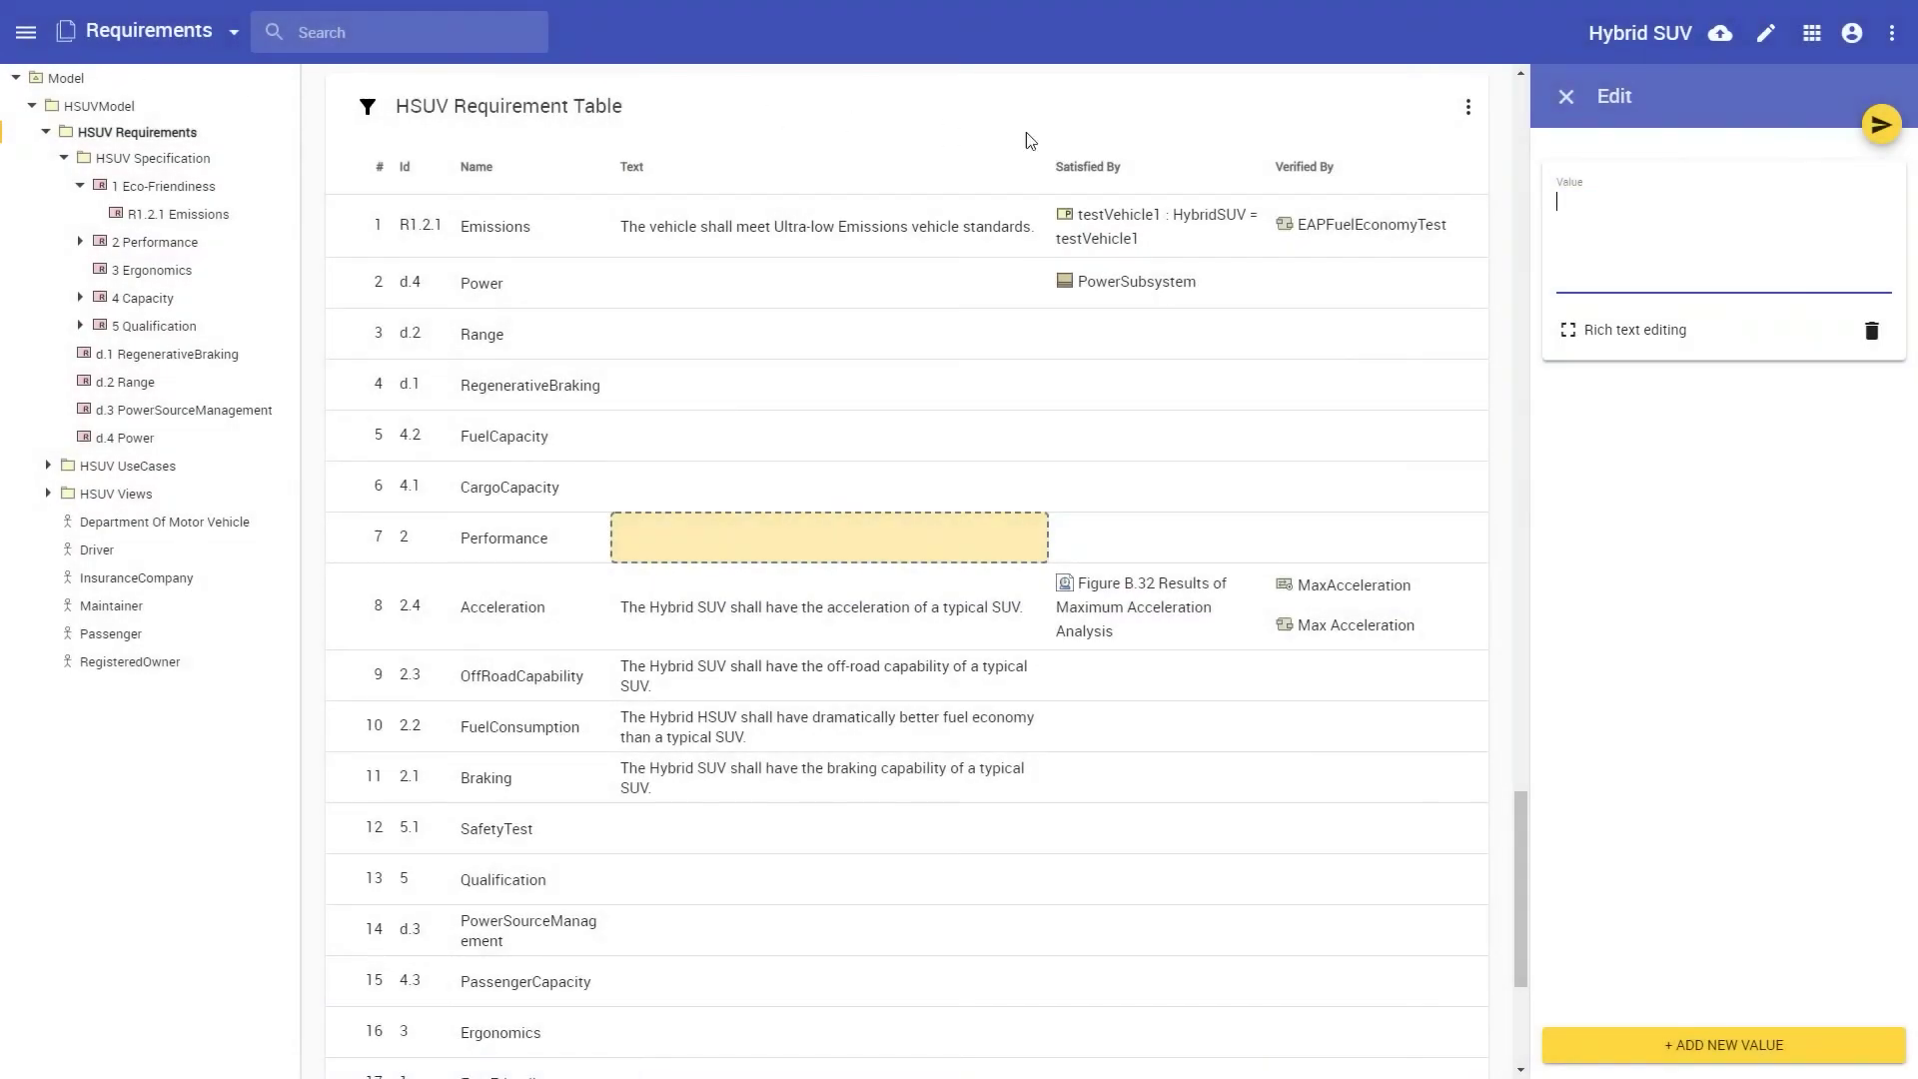
click(1879, 128)
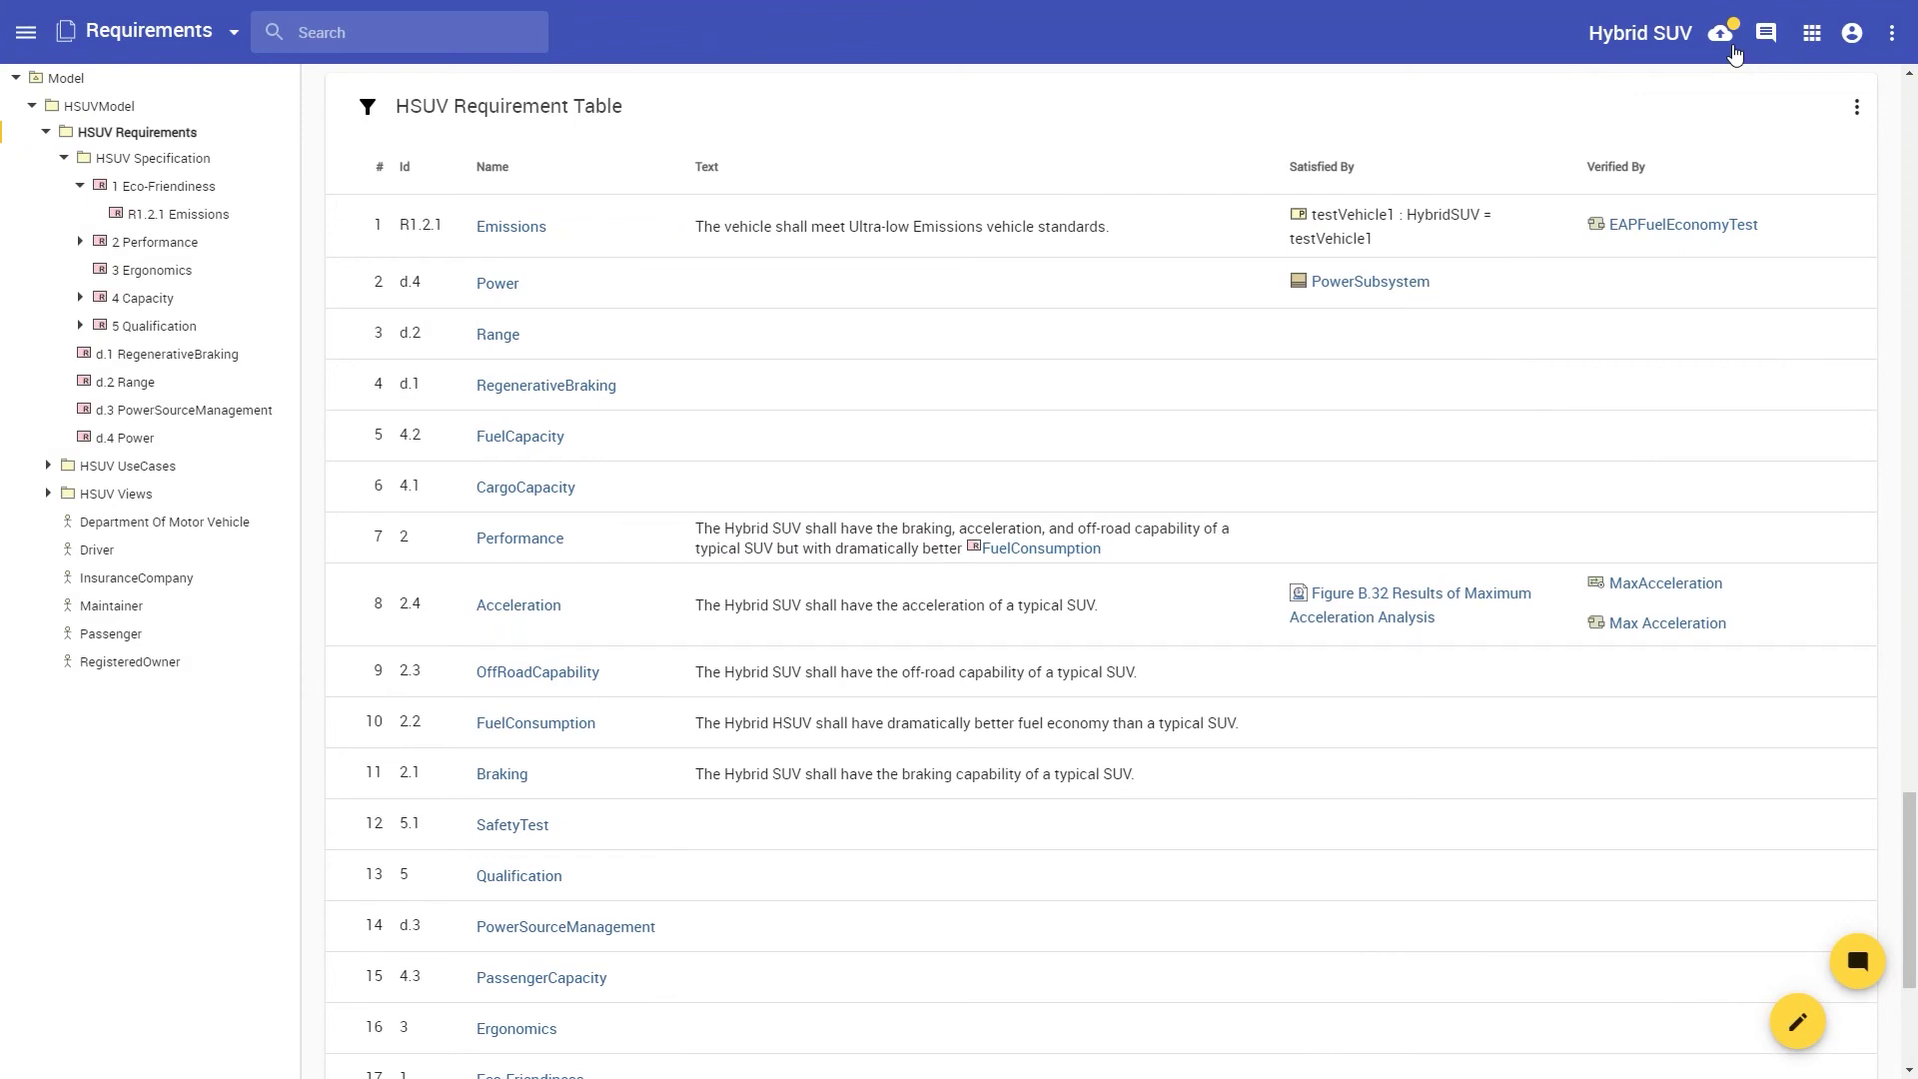
Commit the uncommitted Performance text changes to Teamwork Cloud.
click(1735, 55)
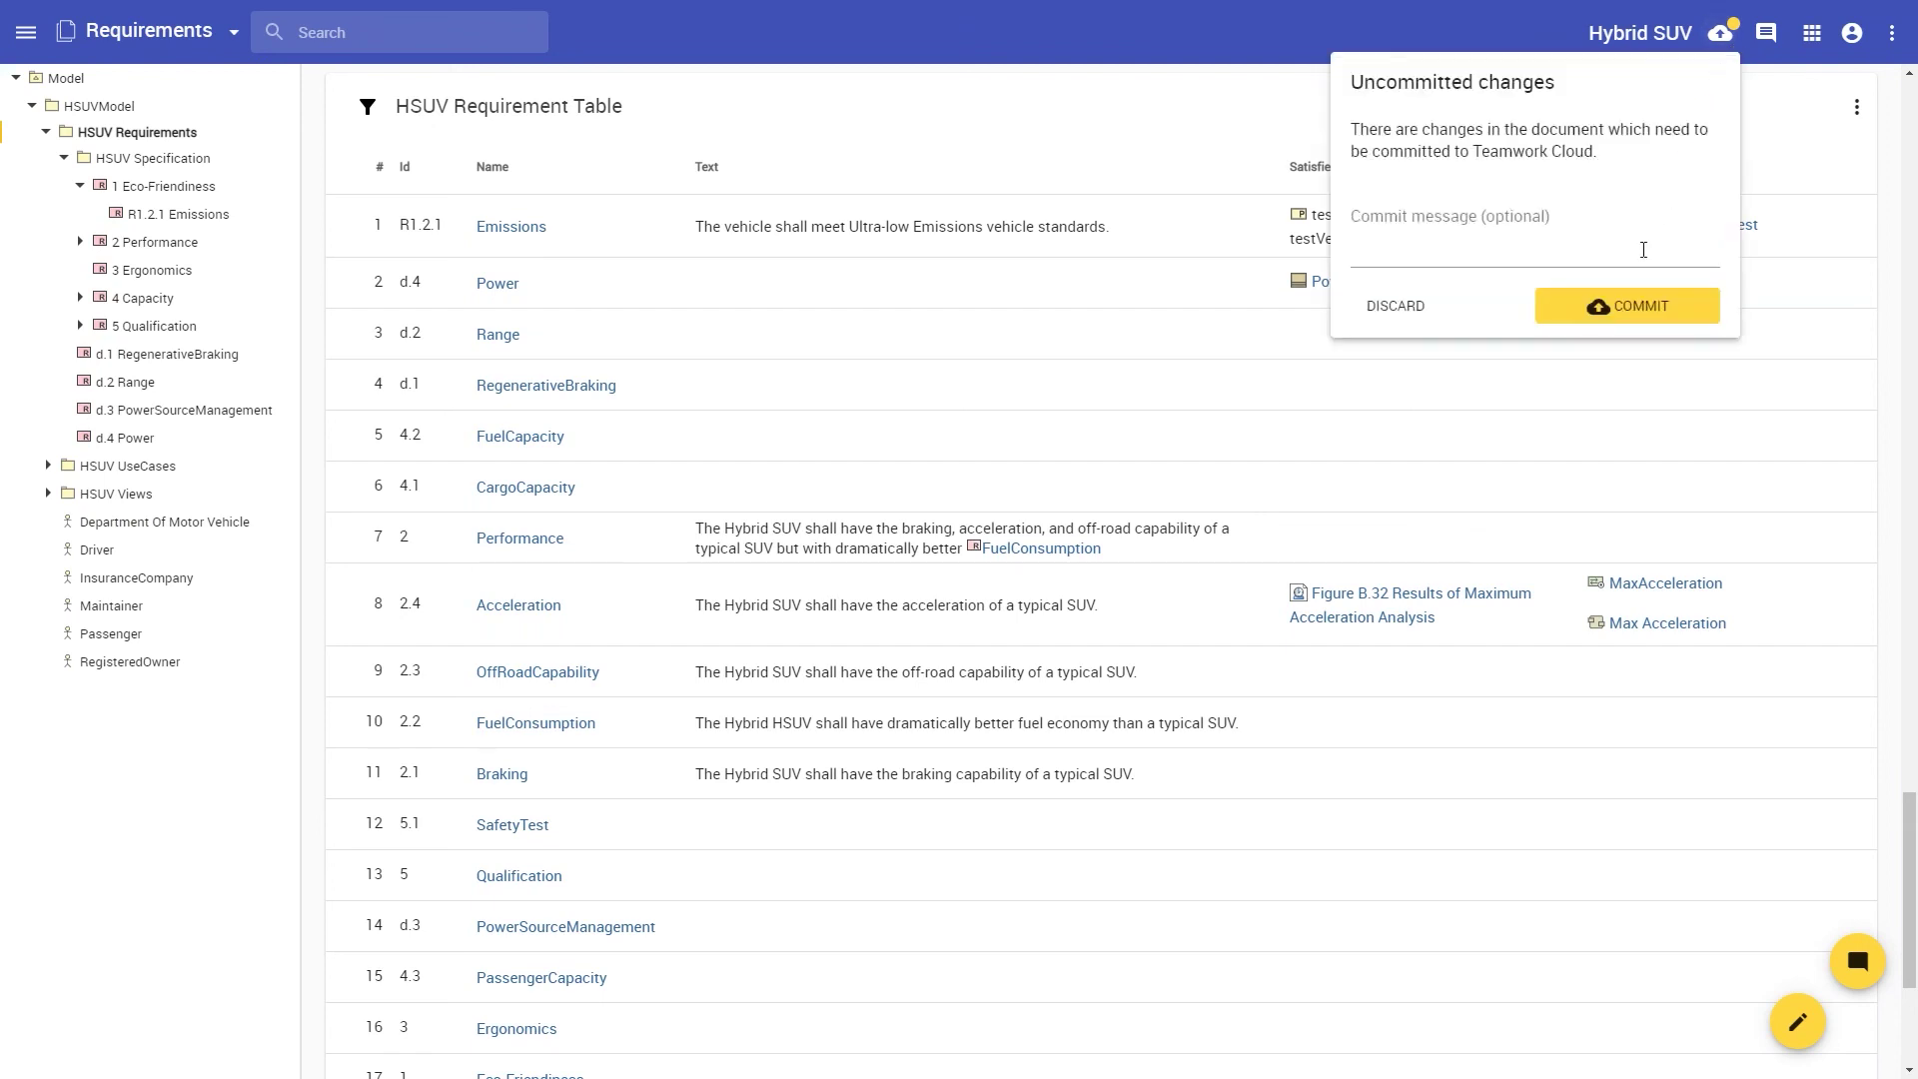
click(1632, 310)
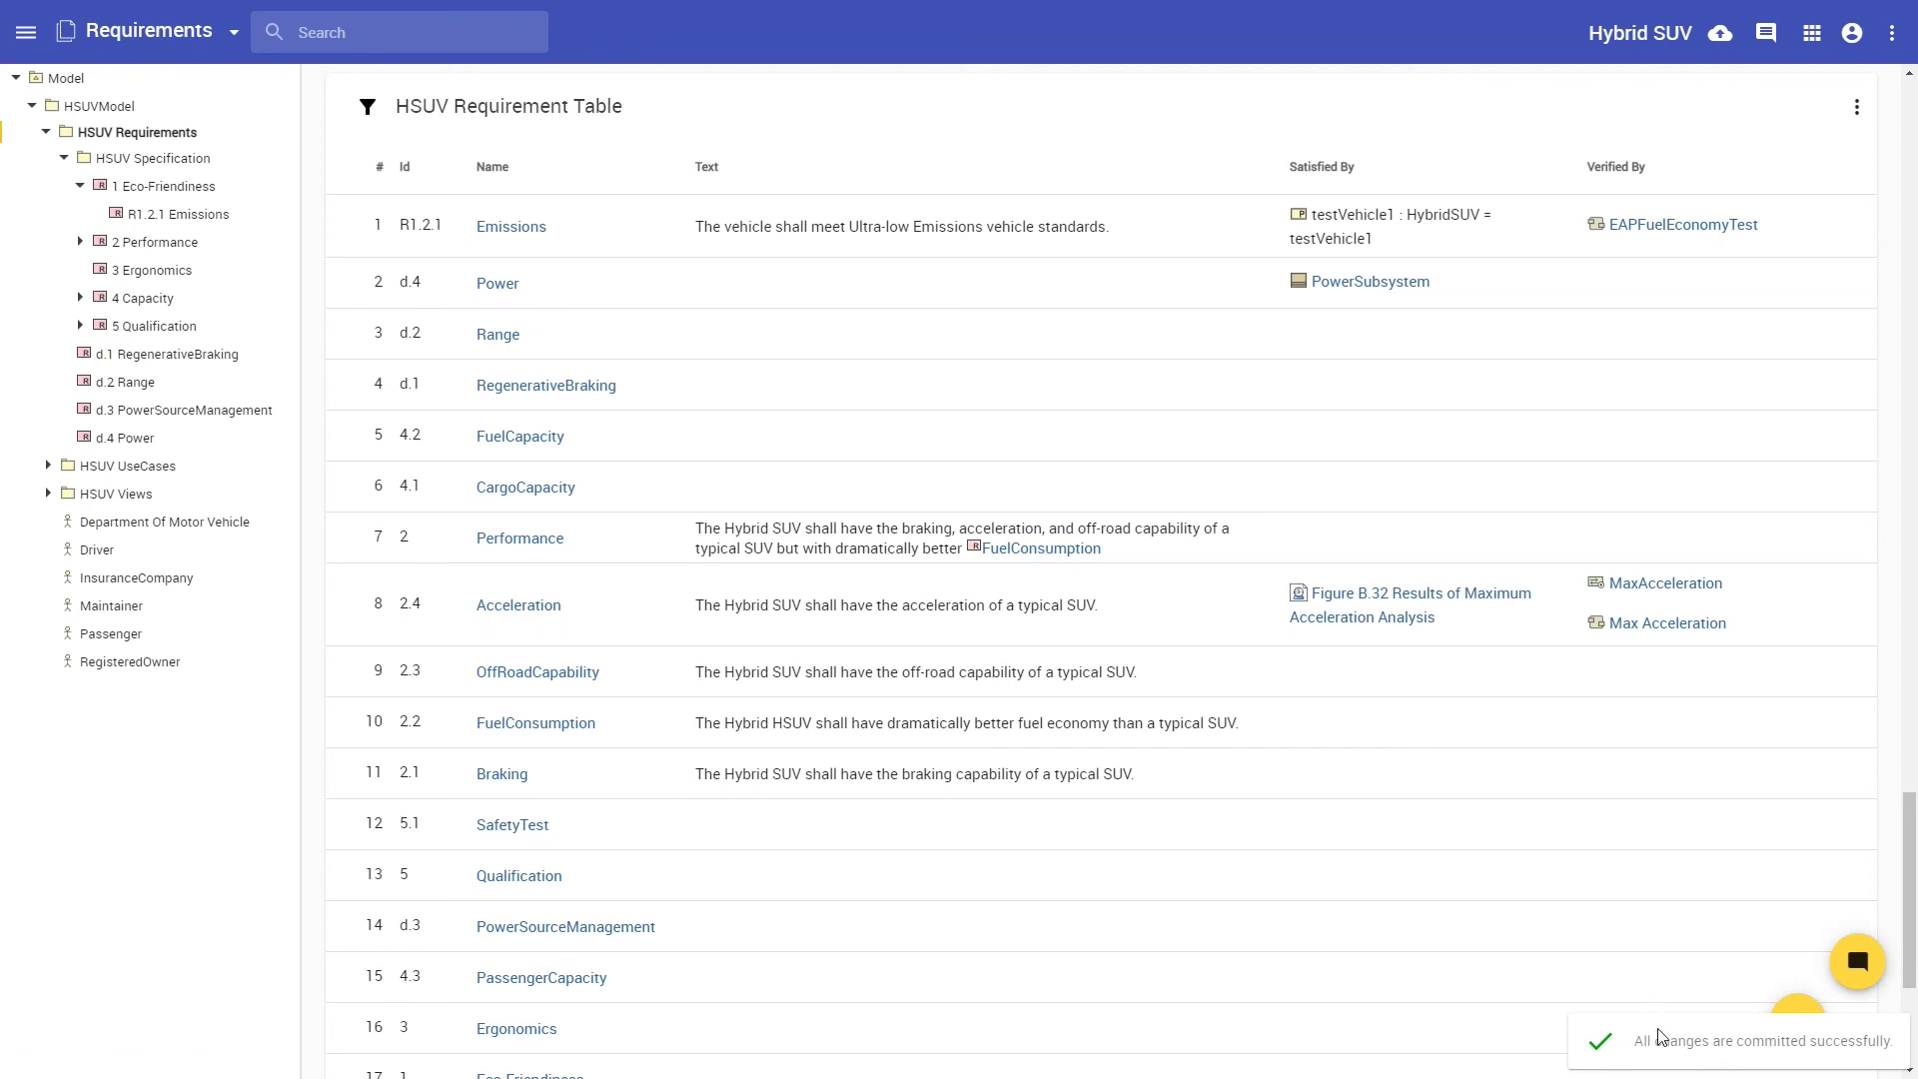
Rename the FuelConsumption requirement to FuelEconomy in the requirement table.
click(1798, 1039)
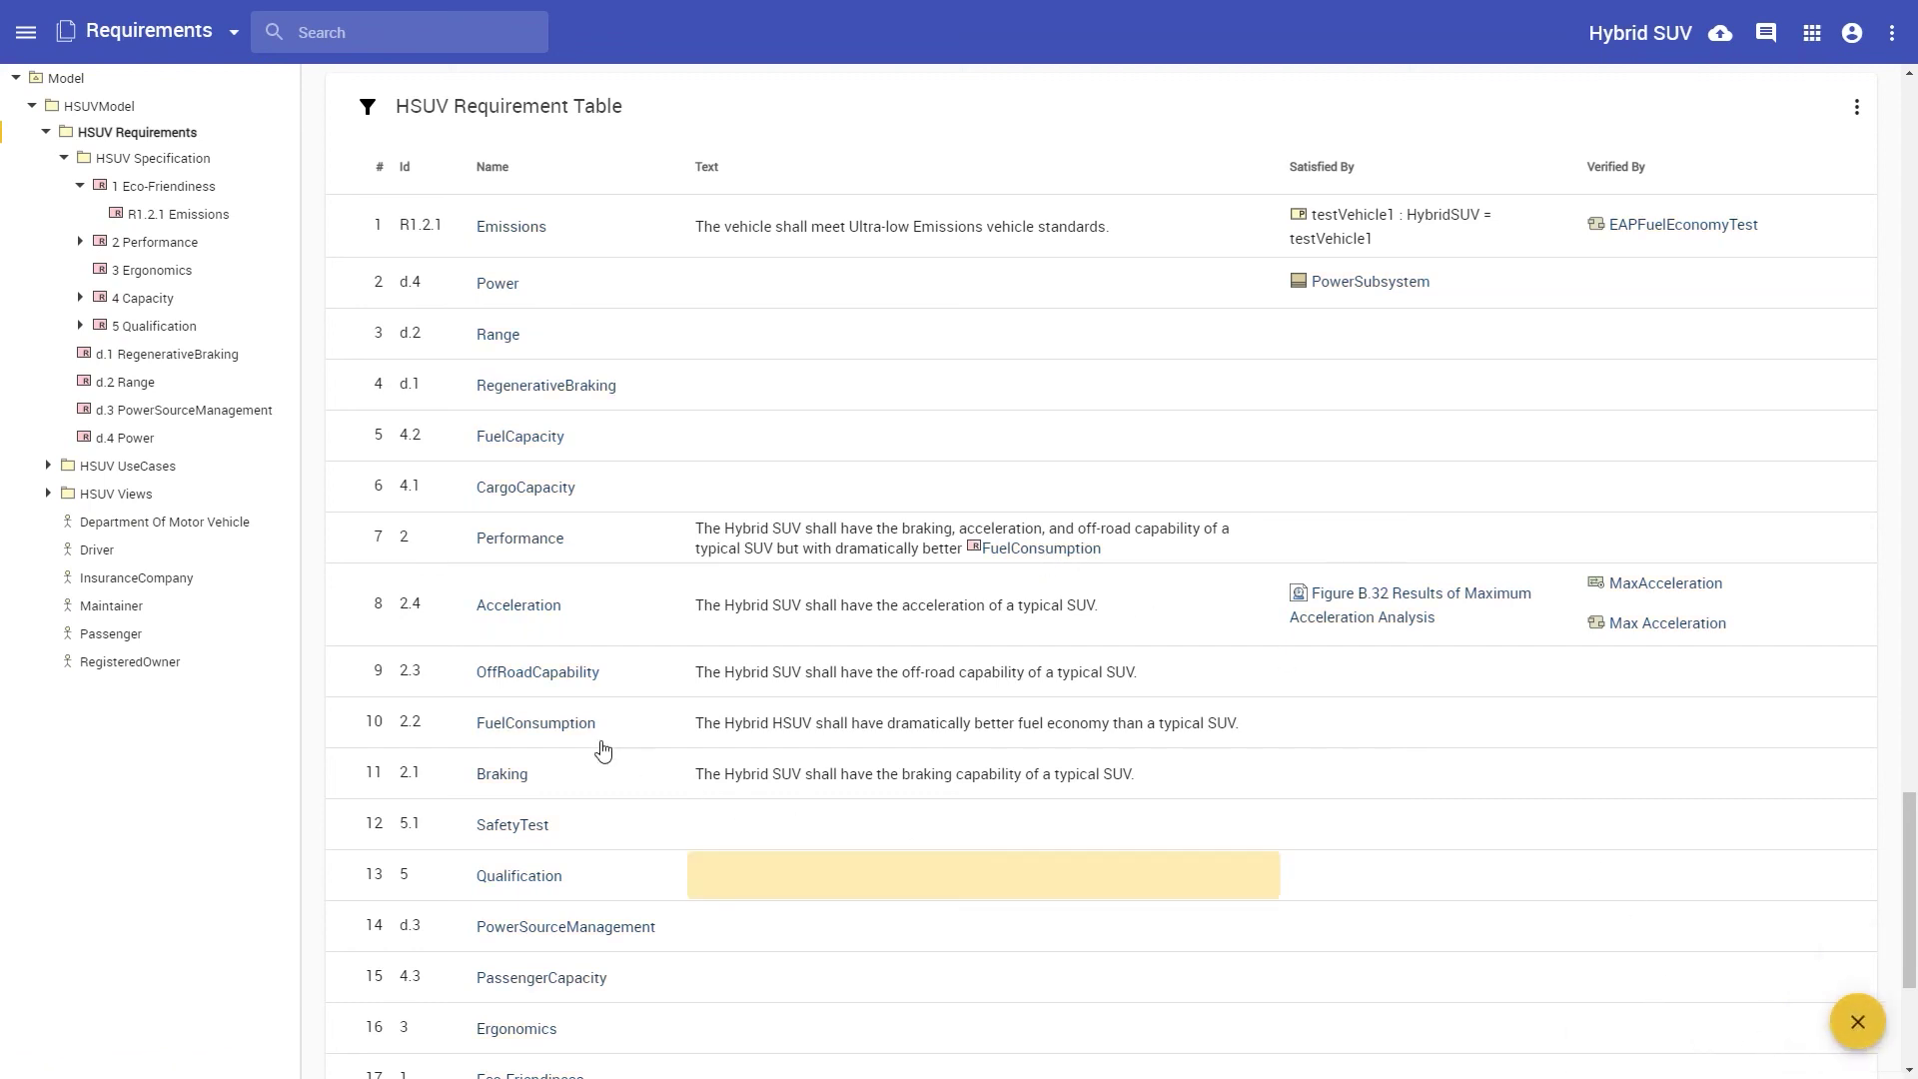
click(564, 724)
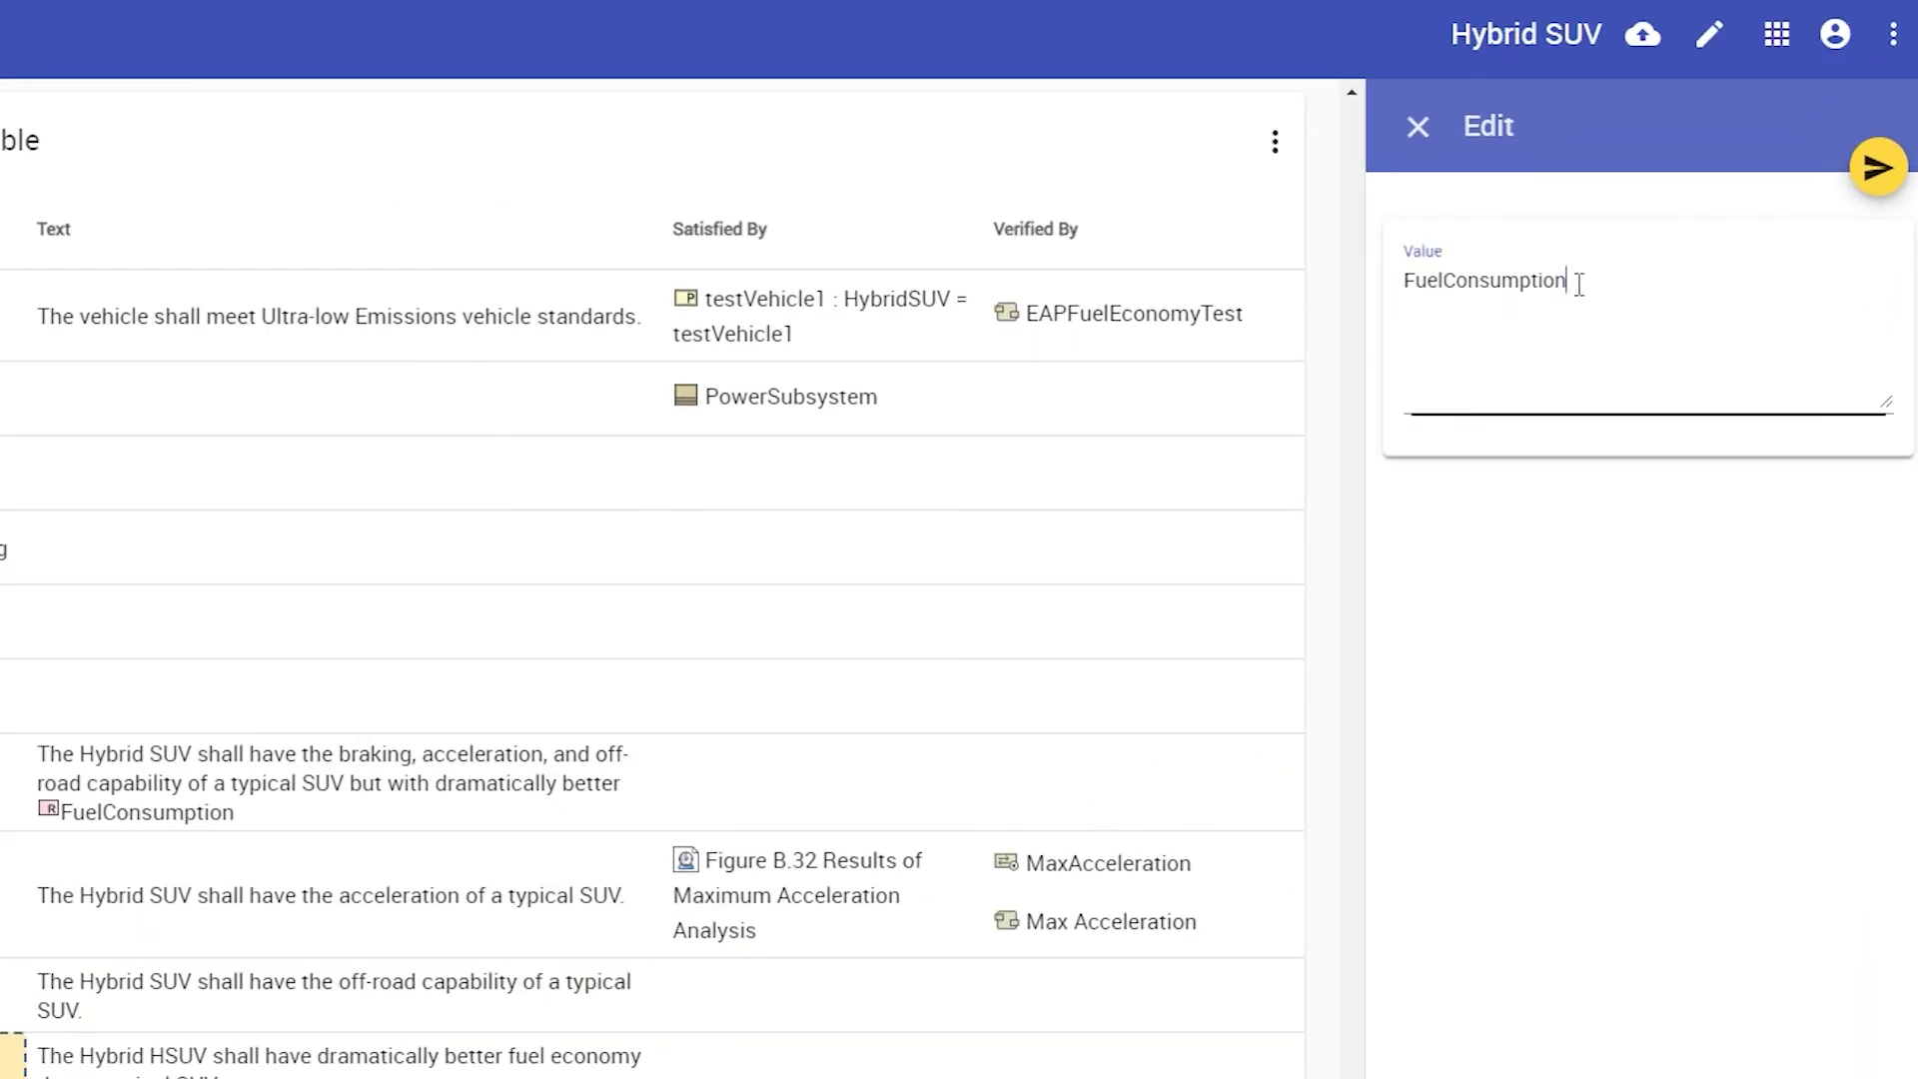
drag(1605, 241, 1504, 245)
text(Ec)
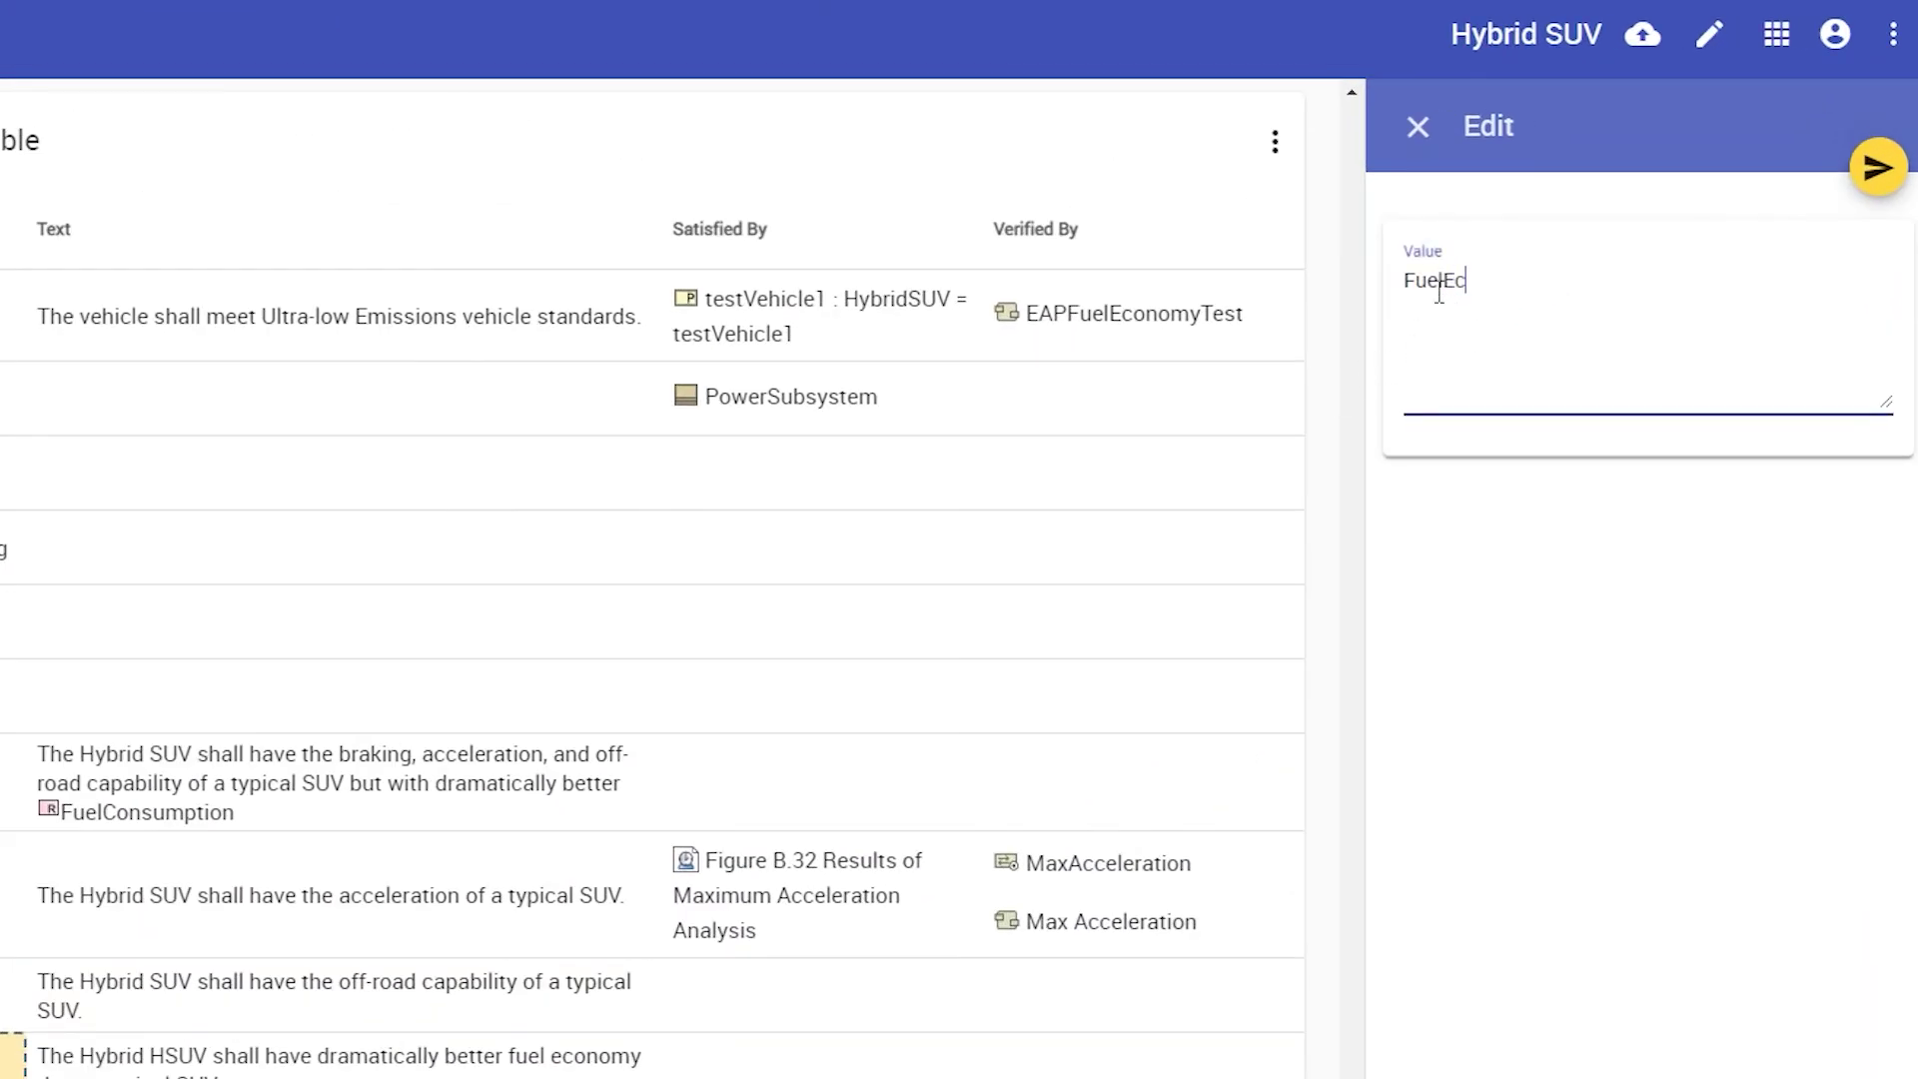
text(onomy)
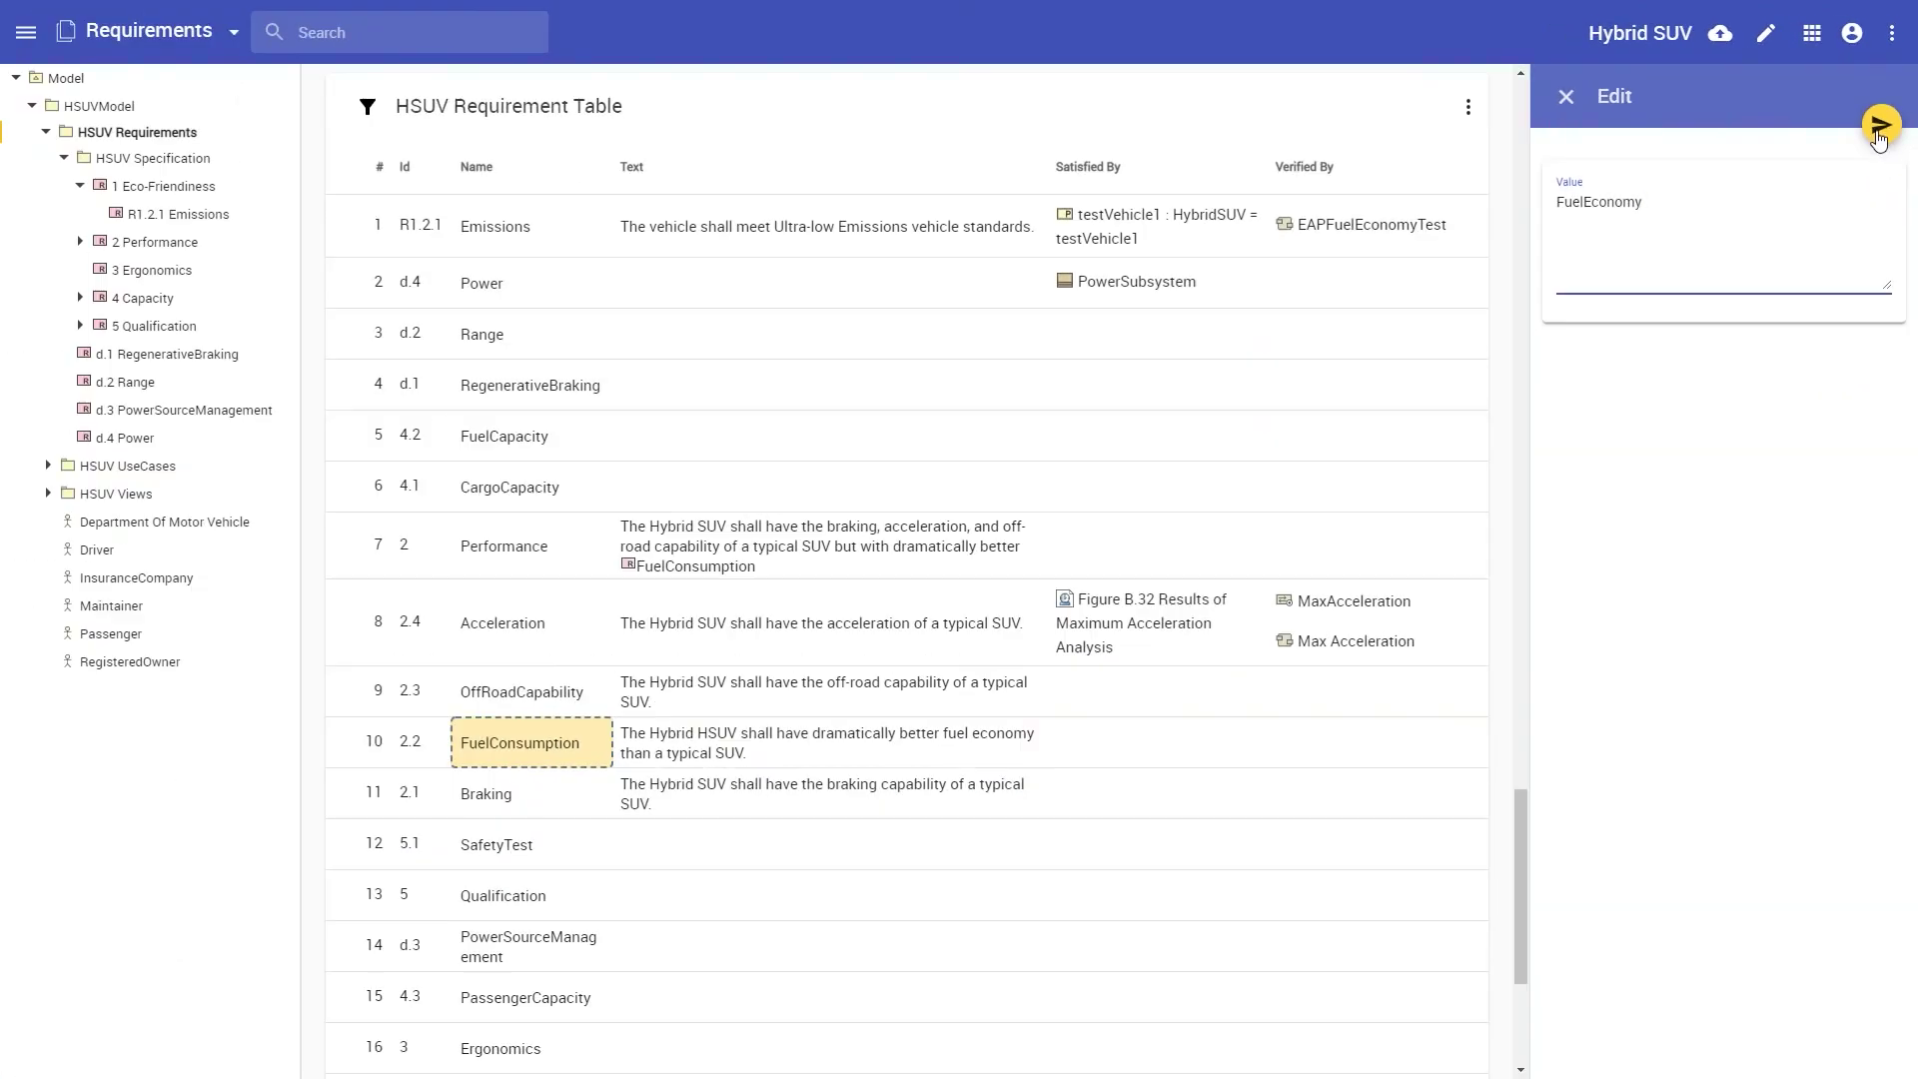
click(1880, 128)
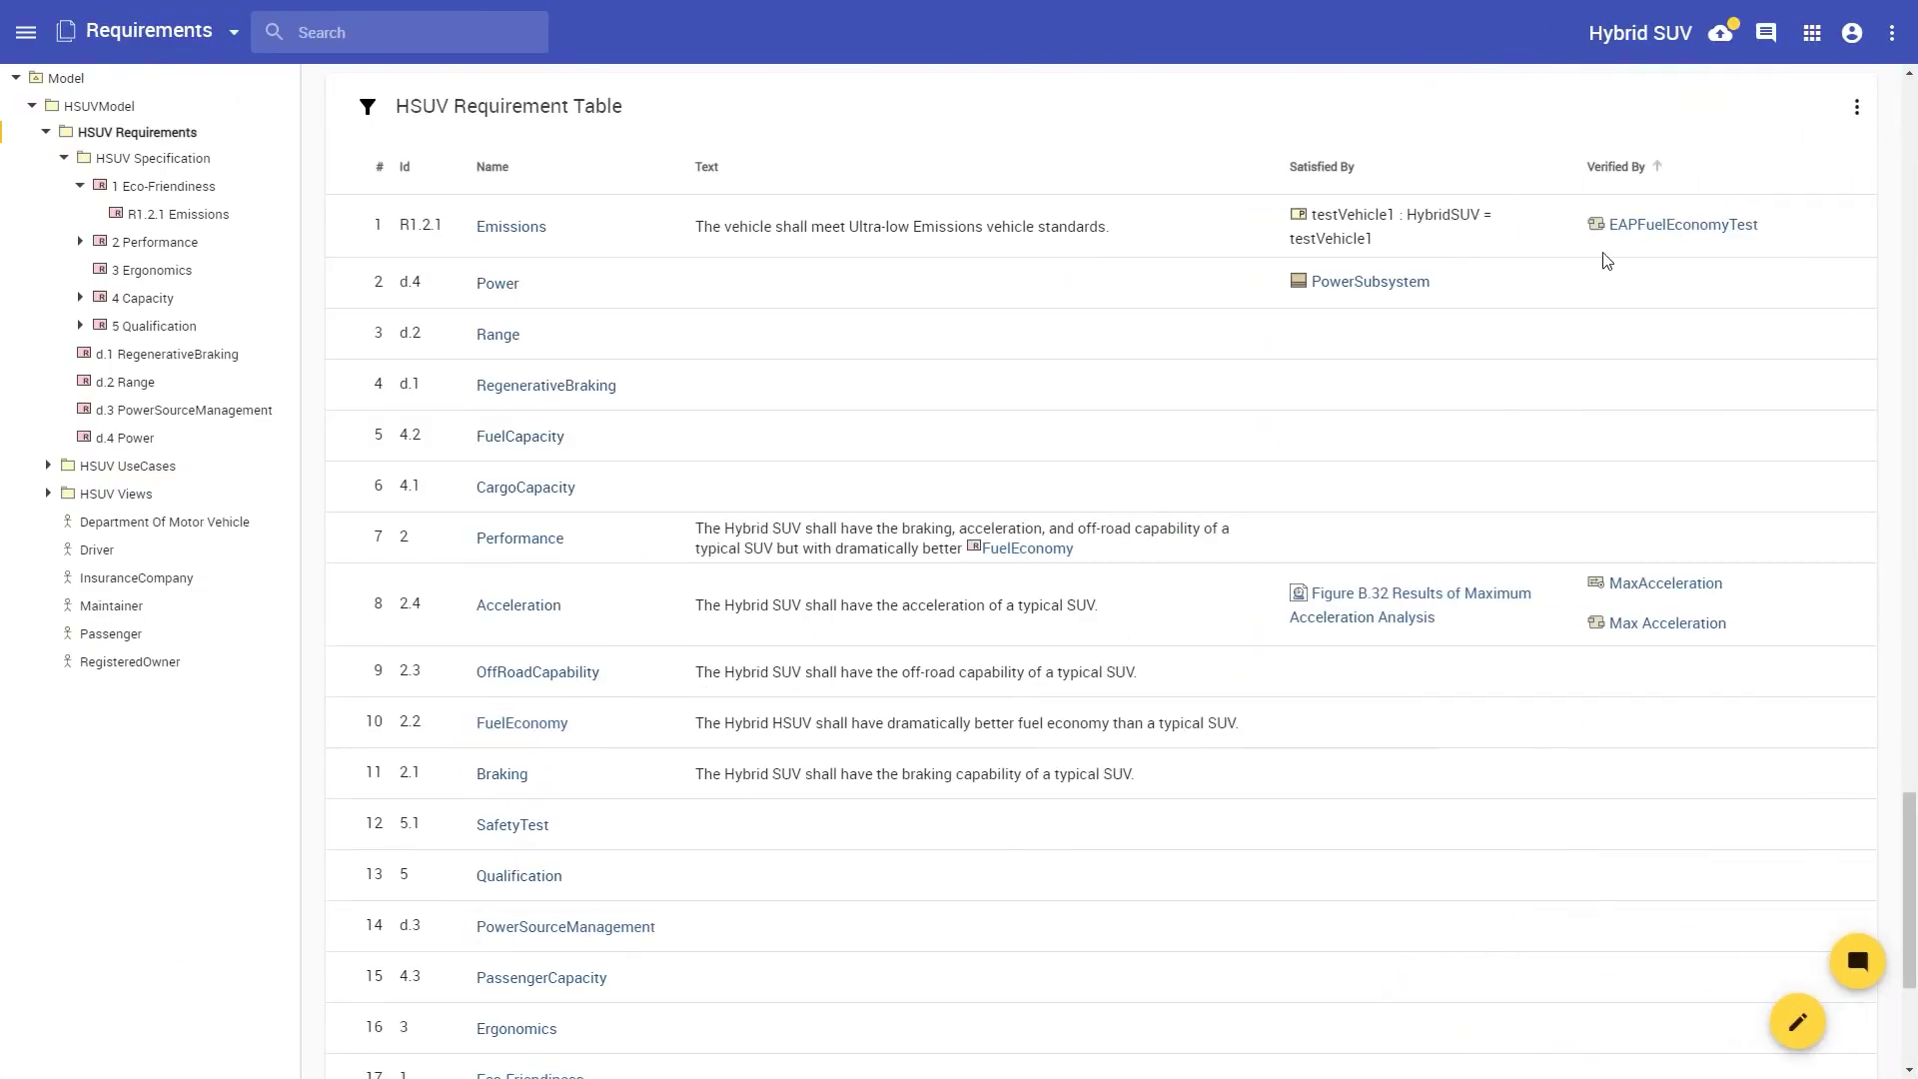